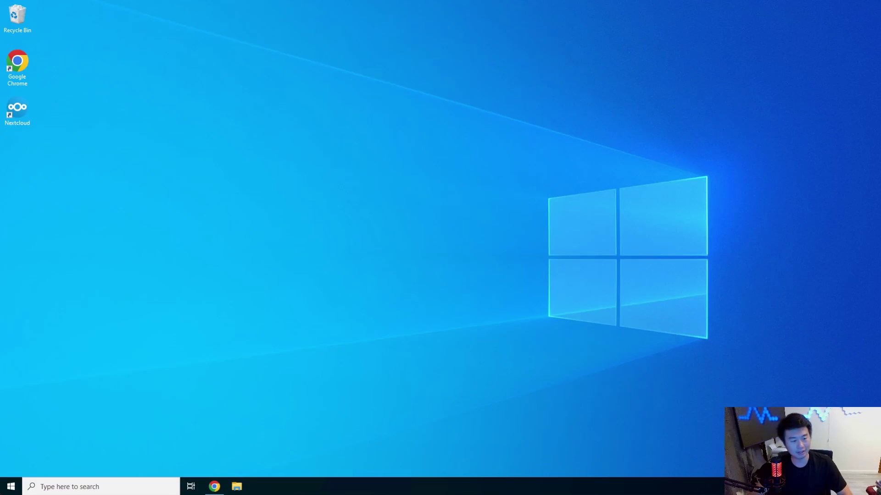
# Launch Remote Desktop Connection and connect to computer 172.16.1.54 instead of ad.dragon.local
pyautogui.click(13, 486)
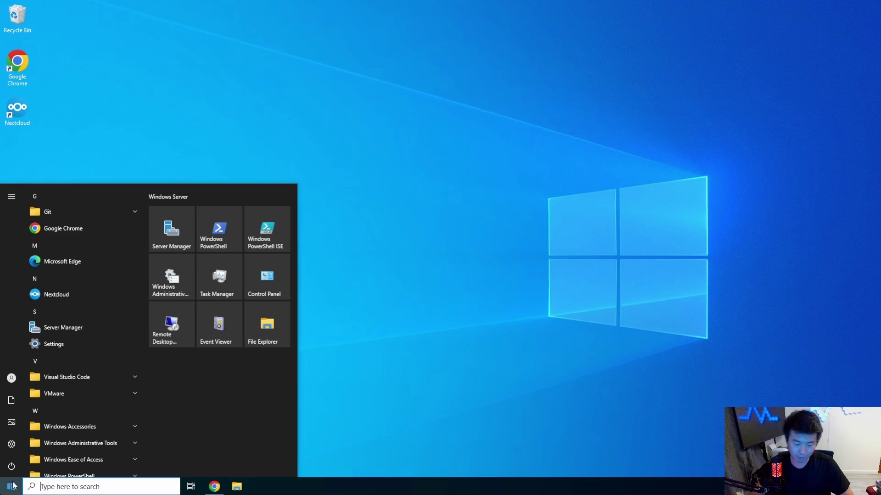
pyautogui.write('w')
pyautogui.press('BackSpace')
pyautogui.write('remote d')
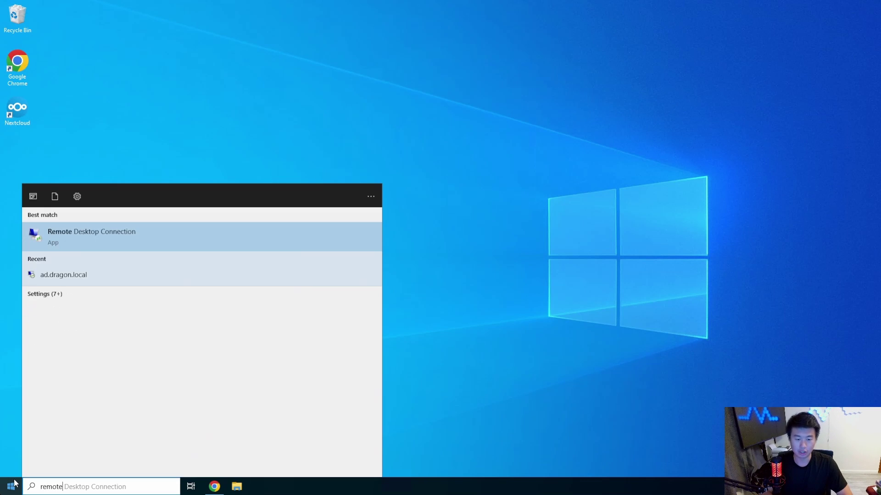
pyautogui.press('Return')
pyautogui.click(442, 146)
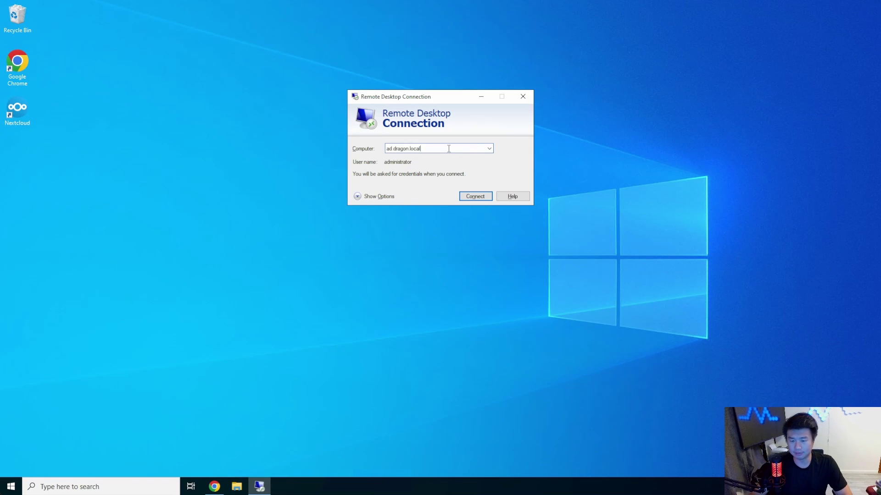
pyautogui.press('BackSpace')
pyautogui.write('l')
pyautogui.press('BackSpace')
pyautogui.press('BackSpace')
pyautogui.press('BackSpace')
pyautogui.press('BackSpace')
pyautogui.press('BackSpace')
pyautogui.press('BackSpace')
pyautogui.press('BackSpace')
pyautogui.press('BackSpace')
pyautogui.press('BackSpace')
pyautogui.press('BackSpace')
pyautogui.press('BackSpace')
pyautogui.press('BackSpace')
pyautogui.press('BackSpace')
pyautogui.press('BackSpace')
pyautogui.press('BackSpace')
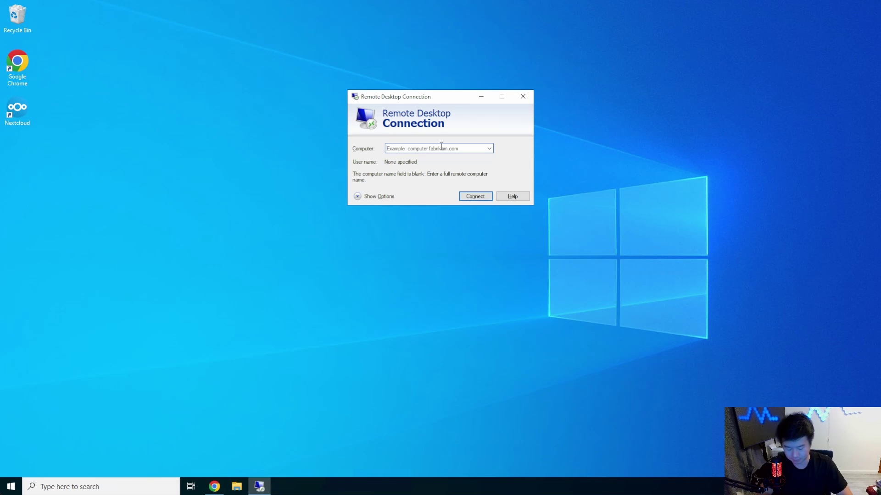
pyautogui.write('172.16.1.')
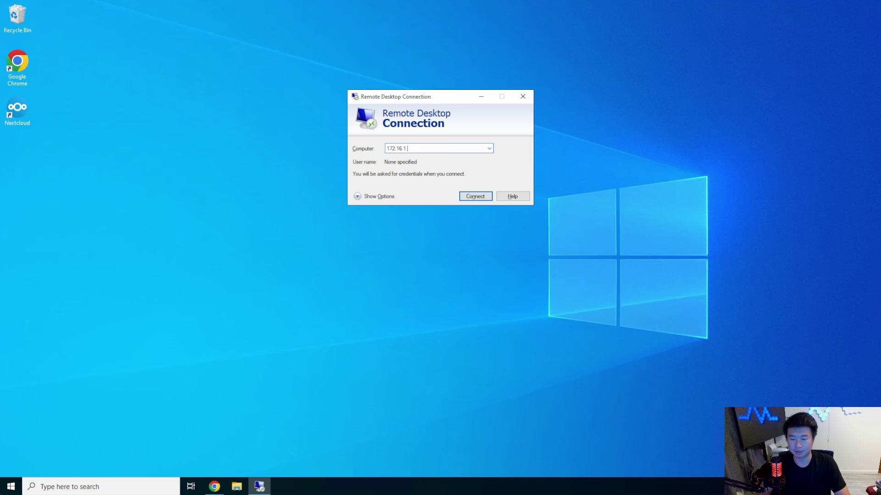
pyautogui.write('54')
pyautogui.press('Return')
# Sign in as administrator with the account password and accept the untrusted certificate
pyautogui.write('administrator')
pyautogui.press('Tab')
pyautogui.write('•••••••••••••')
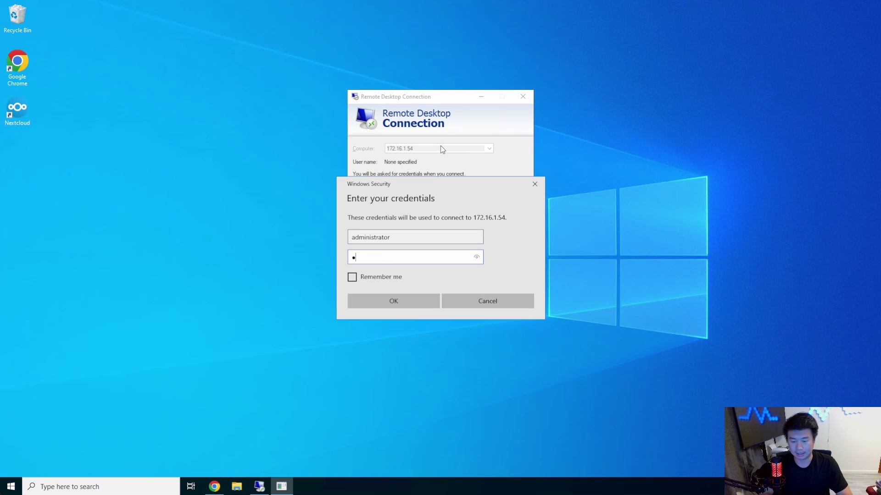
pyautogui.write('•')
pyautogui.press('Return')
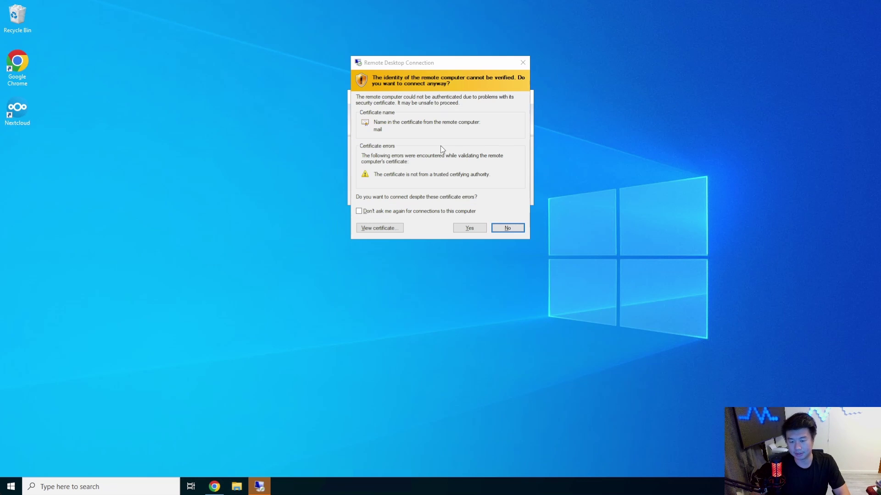
pyautogui.click(469, 228)
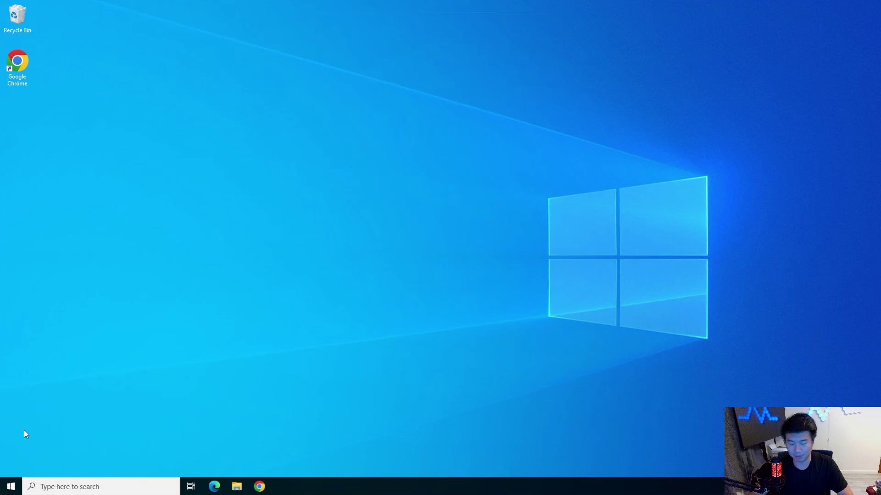
# Open Control Panel from the remote server's Start menu
pyautogui.click(11, 486)
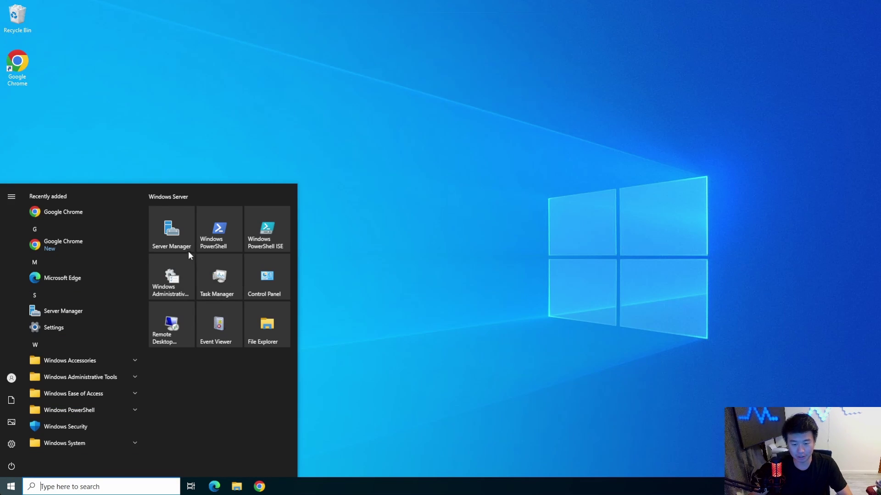
pyautogui.click(289, 291)
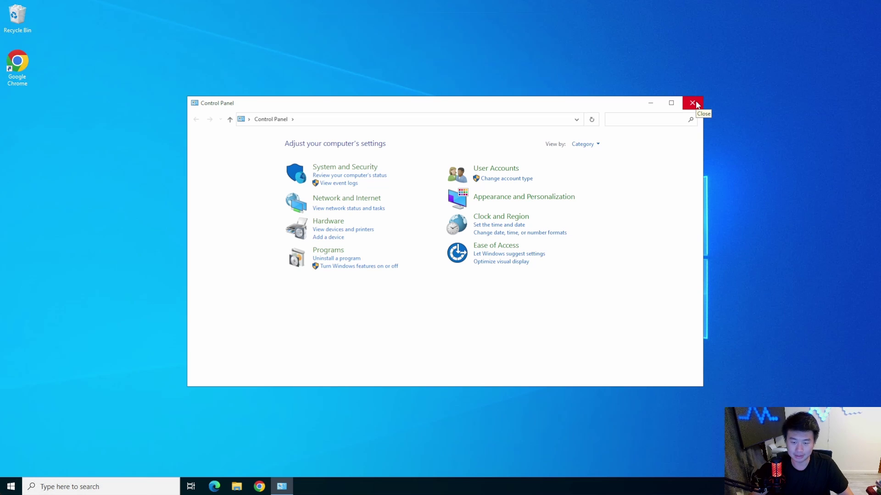
# Go from This PC's System properties to the About page and open Rename this PC (advanced)
pyautogui.click(237, 486)
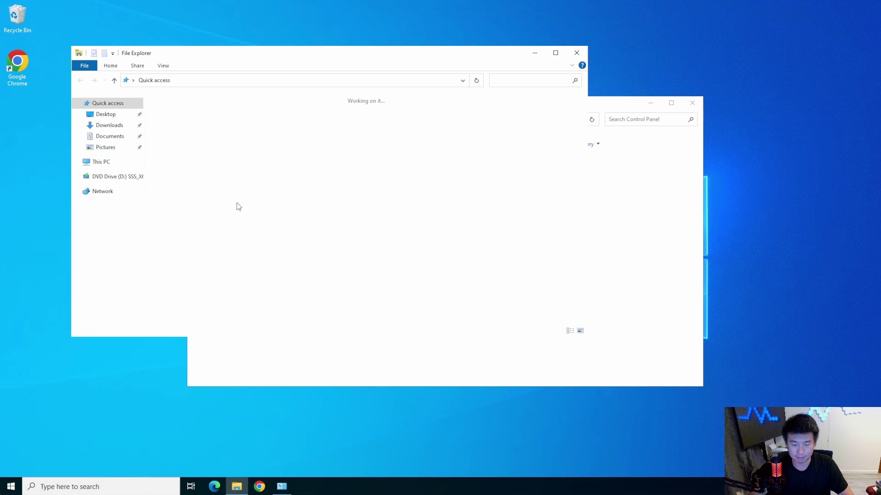
pyautogui.click(97, 163)
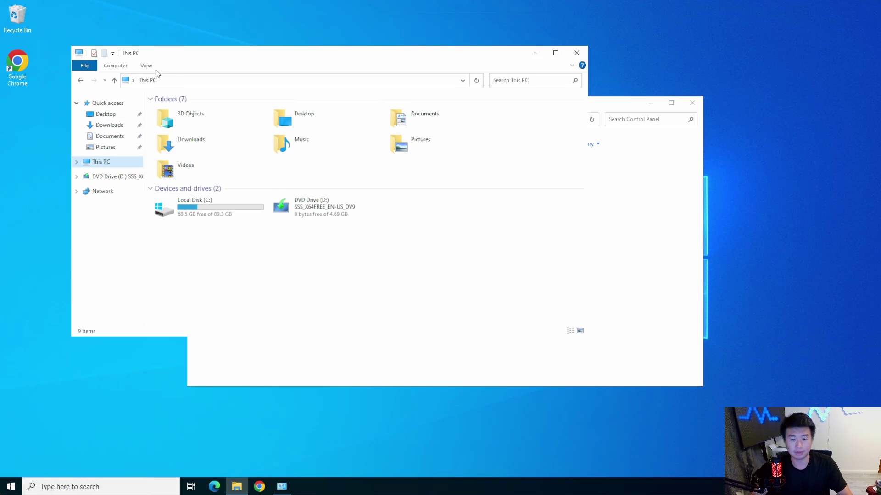
pyautogui.click(122, 66)
pyautogui.click(289, 89)
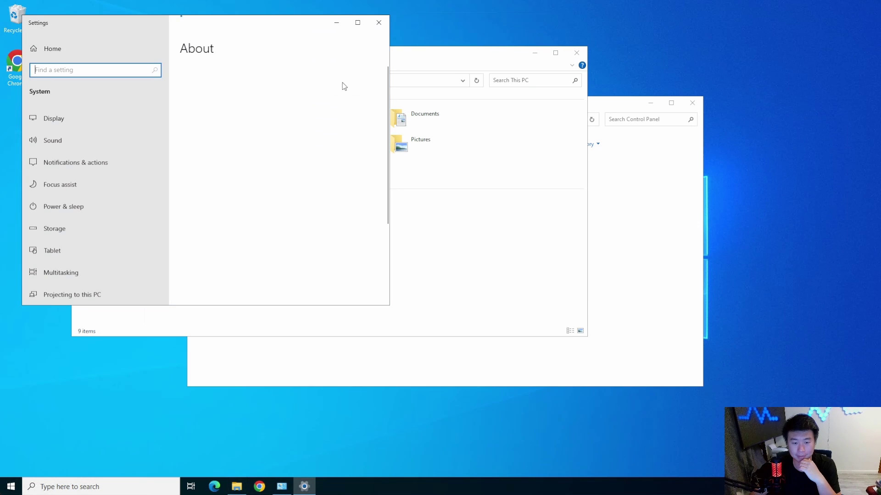
pyautogui.scroll(-6, 296, 190)
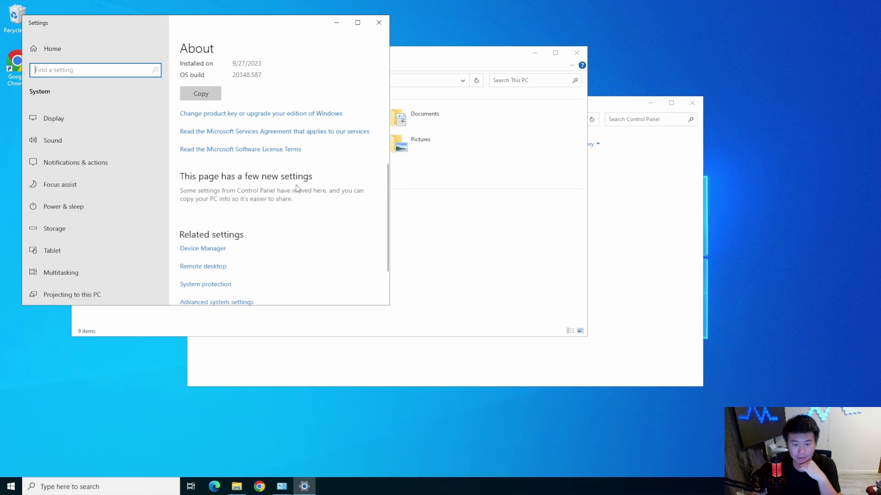
pyautogui.scroll(-2, 246, 194)
pyautogui.scroll(-1, 243, 205)
pyautogui.click(228, 250)
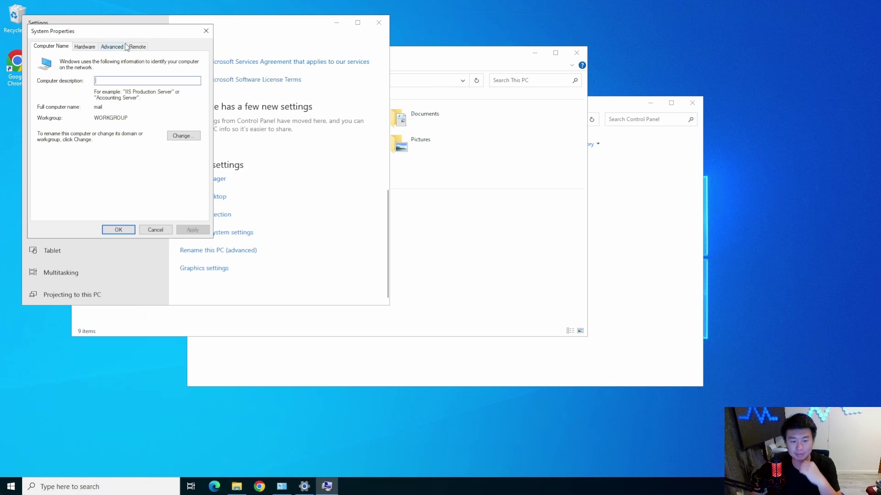
# Change membership to the dragon.local domain, authenticating as administrator with the account password
pyautogui.click(186, 135)
pyautogui.click(46, 155)
pyautogui.write('asgard')
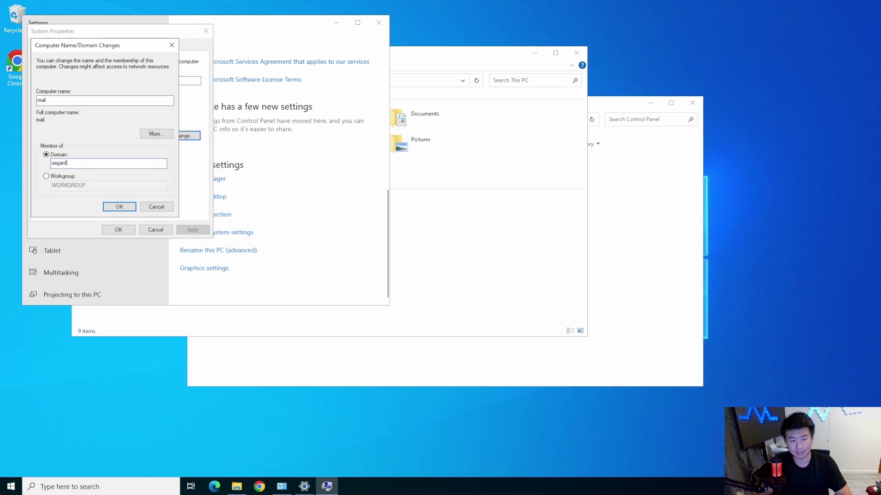
pyautogui.press('BackSpace')
pyautogui.write('dragon.local')
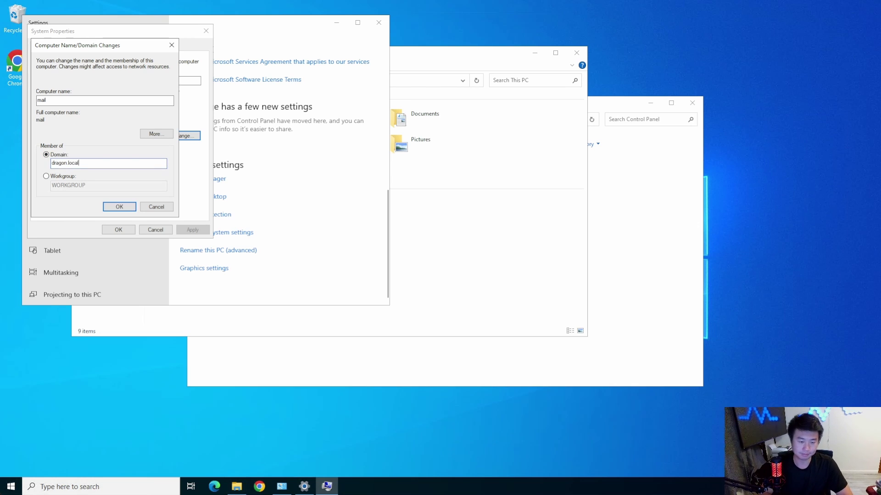
pyautogui.press('Return')
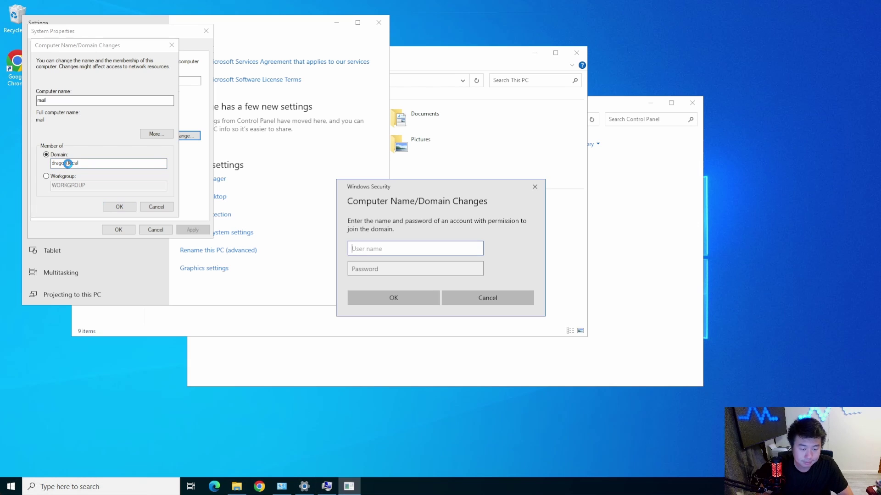
pyautogui.write('dr')
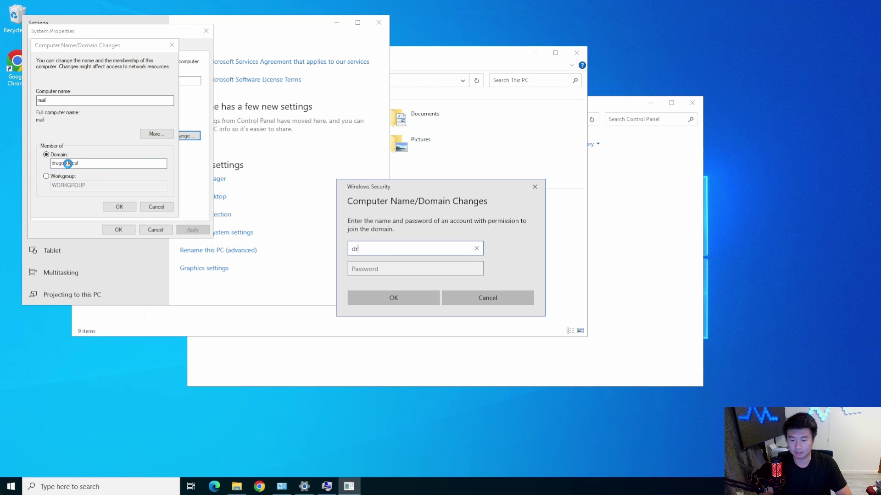
pyautogui.press('BackSpace')
pyautogui.press('BackSpace')
pyautogui.press('BackSpace')
pyautogui.write('ad')
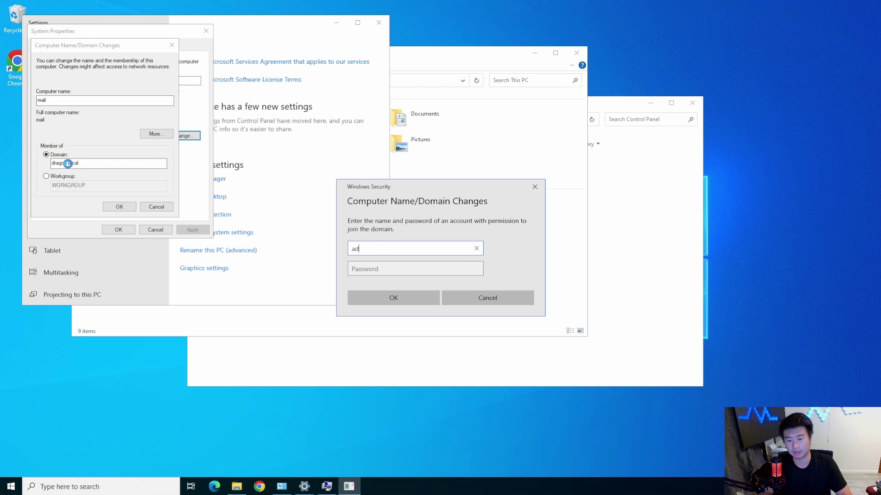
pyautogui.write('ministrator')
pyautogui.press('Tab')
pyautogui.write('••••••••••')
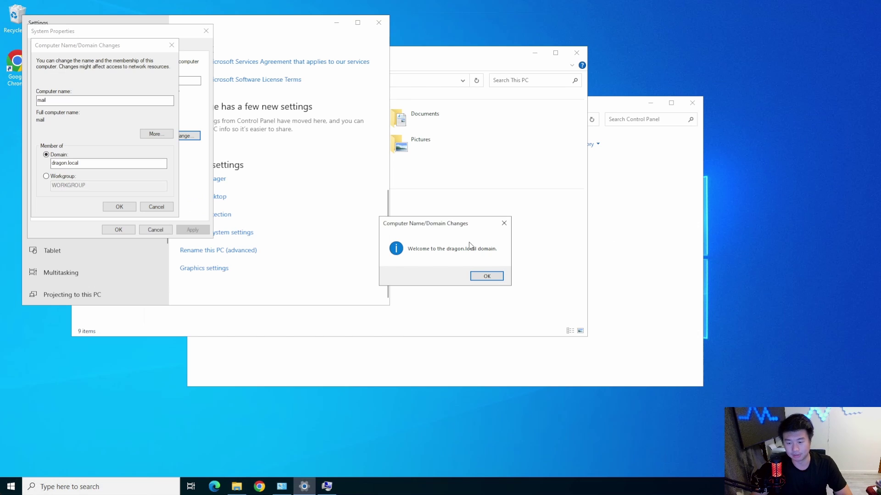
# Acknowledge the welcome and restart notices, close System Properties, and restart the server now
pyautogui.click(487, 276)
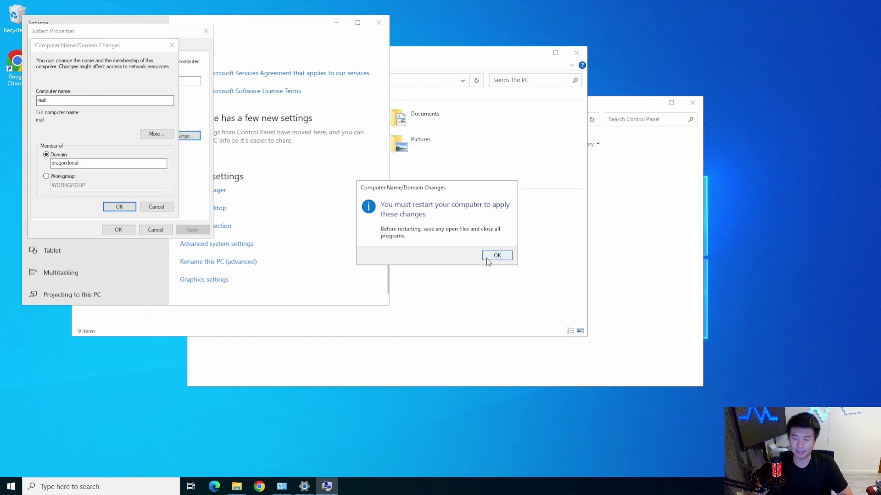
pyautogui.click(488, 257)
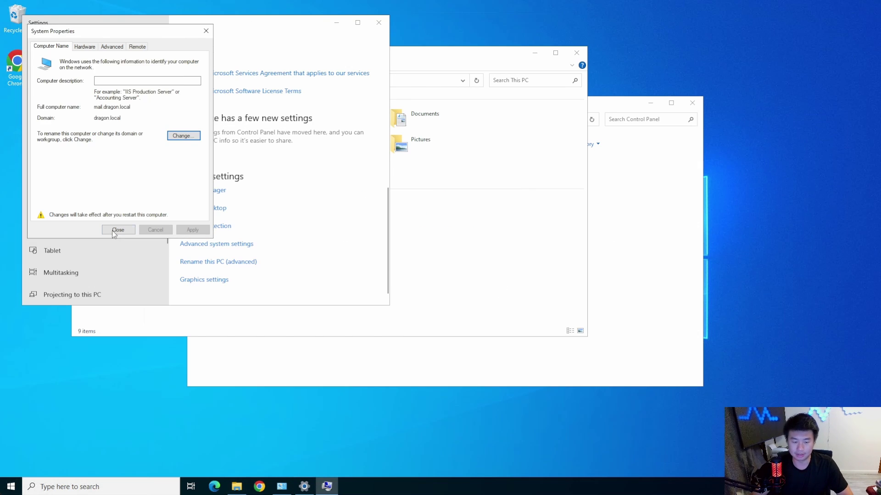
pyautogui.click(118, 230)
pyautogui.click(444, 253)
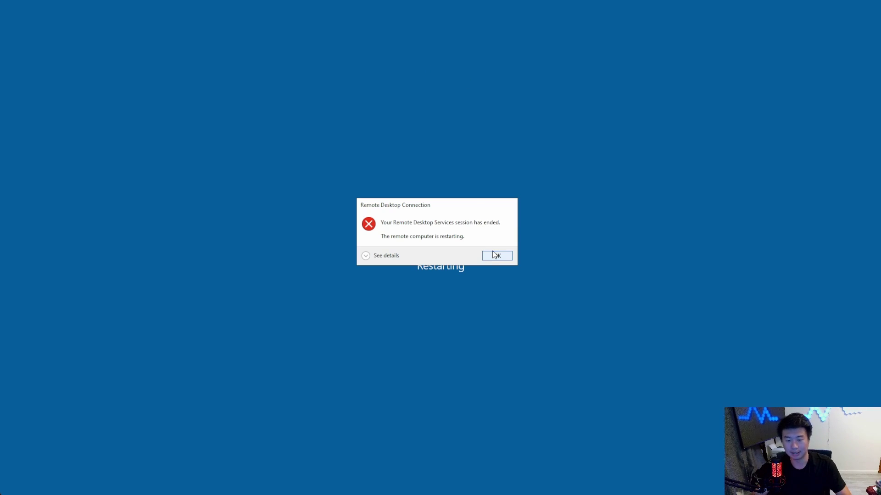
pyautogui.click(494, 257)
# Connect to ad.dragon.local from the saved computer list with the Administrator password, accepting the certificate
pyautogui.click(448, 148)
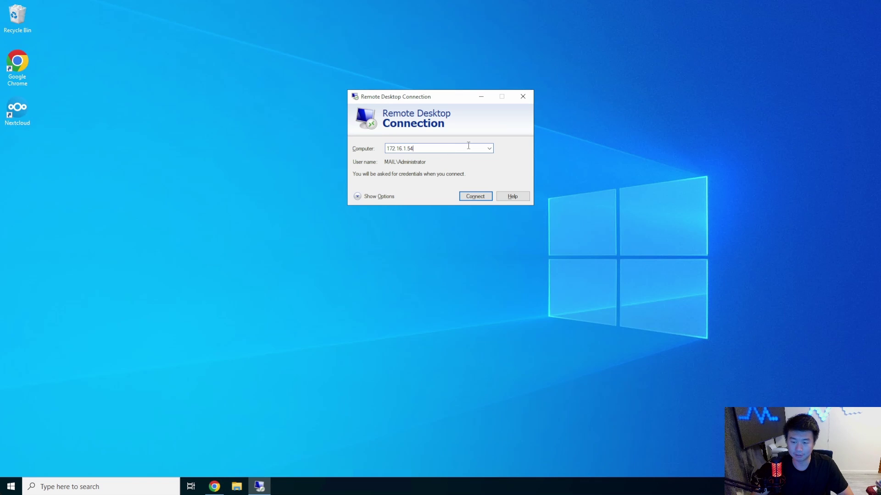
pyautogui.click(489, 149)
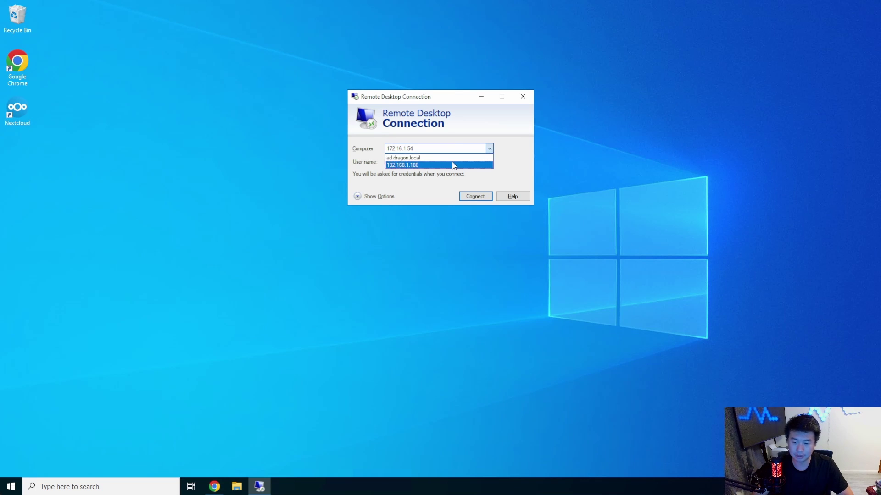
pyautogui.click(451, 157)
pyautogui.click(473, 196)
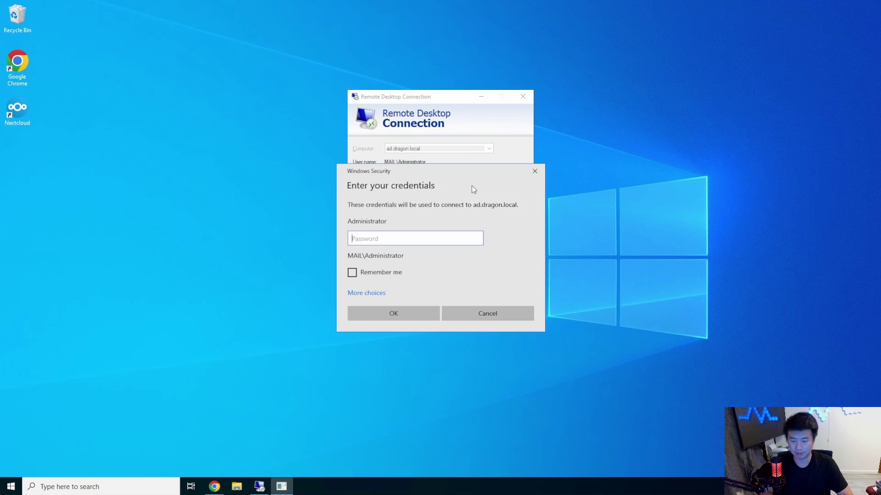
pyautogui.write('•••••••••••••')
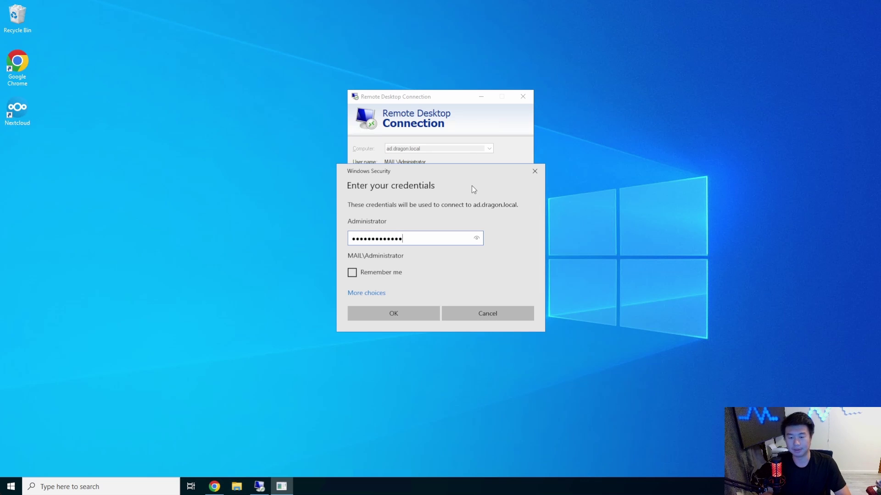
pyautogui.press('Return')
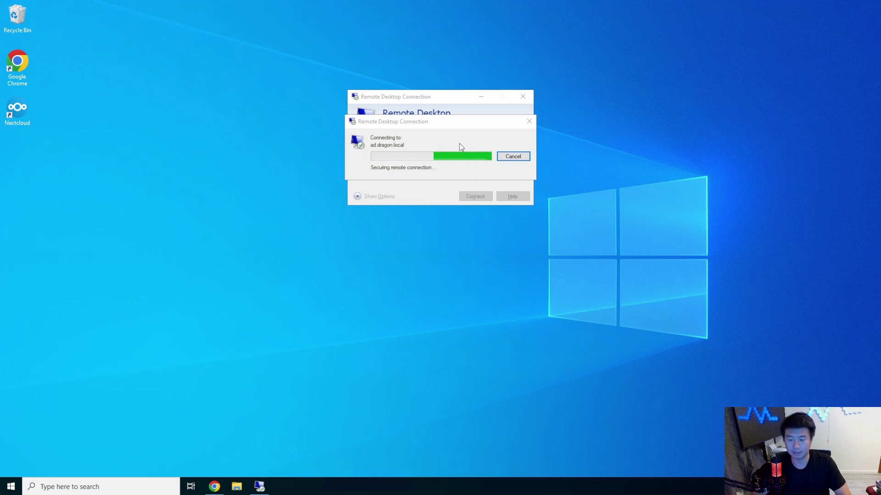
pyautogui.click(475, 225)
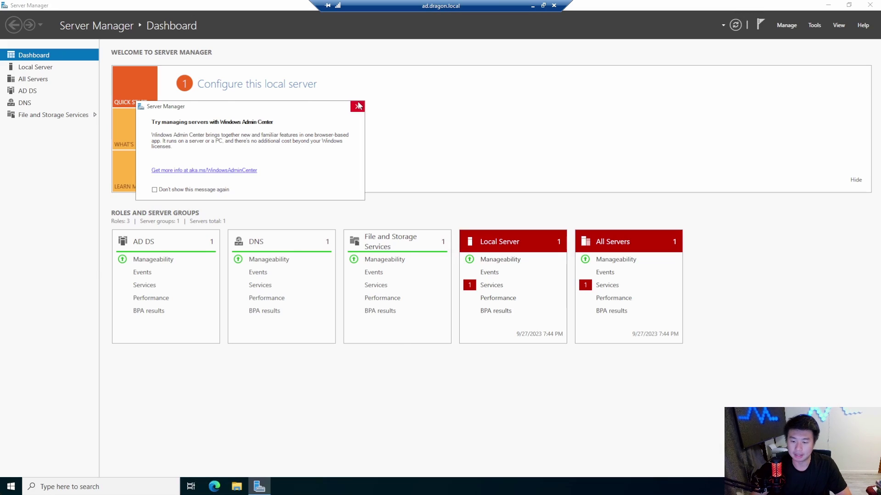
# Dismiss the Admin Center notice, close Server Manager, and launch Active Directory Users and Computers
pyautogui.click(359, 106)
pyautogui.click(869, 5)
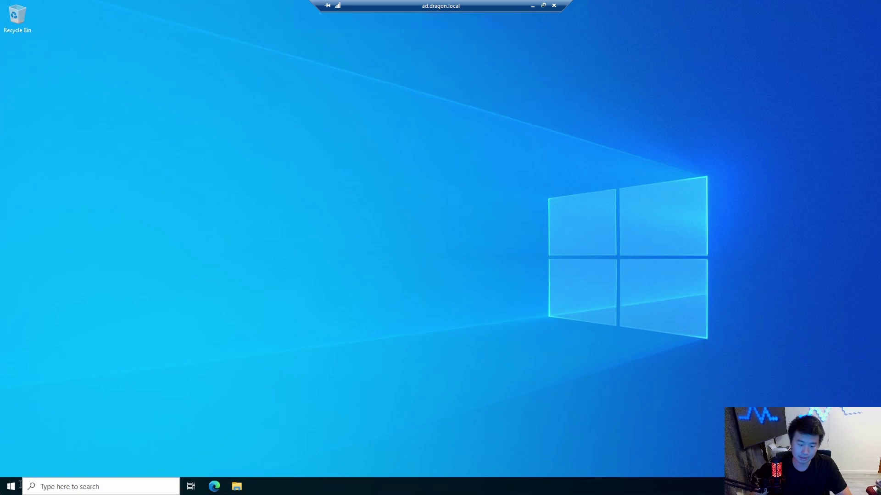
pyautogui.click(19, 485)
pyautogui.click(87, 310)
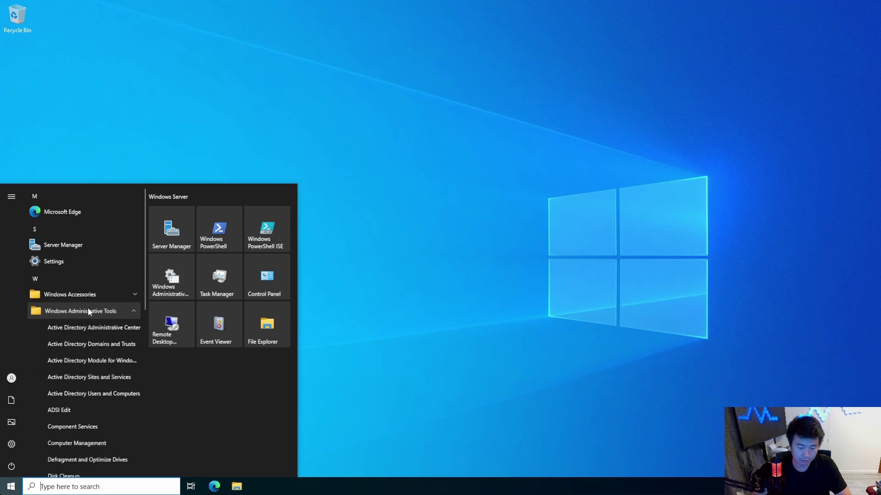
pyautogui.click(98, 393)
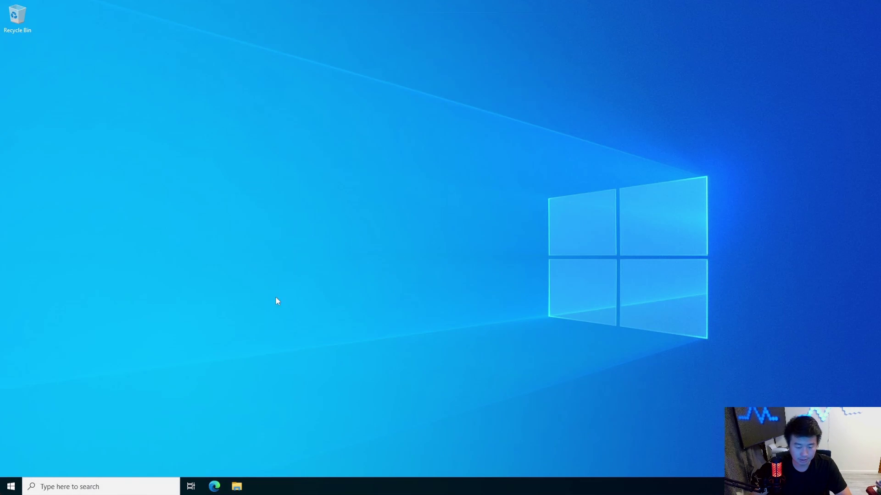
# Expand dragon.local, select the Users container, and choose New > User from its context menu
pyautogui.click(79, 100)
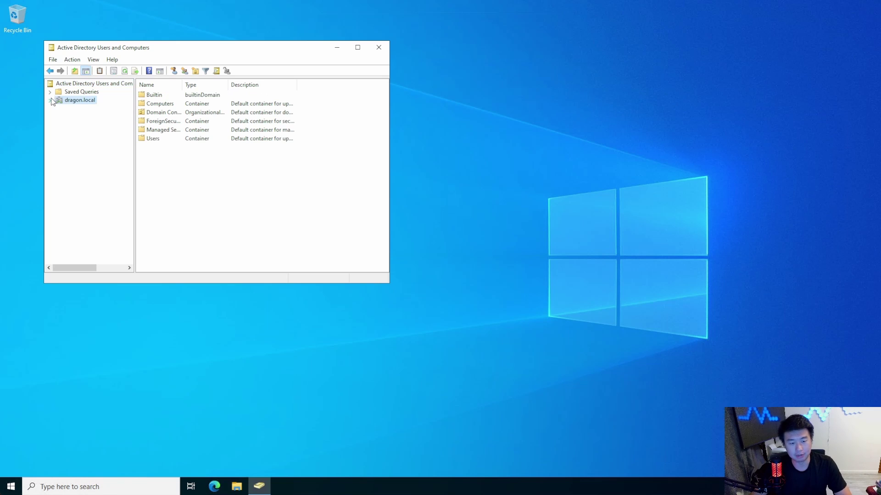
pyautogui.click(50, 100)
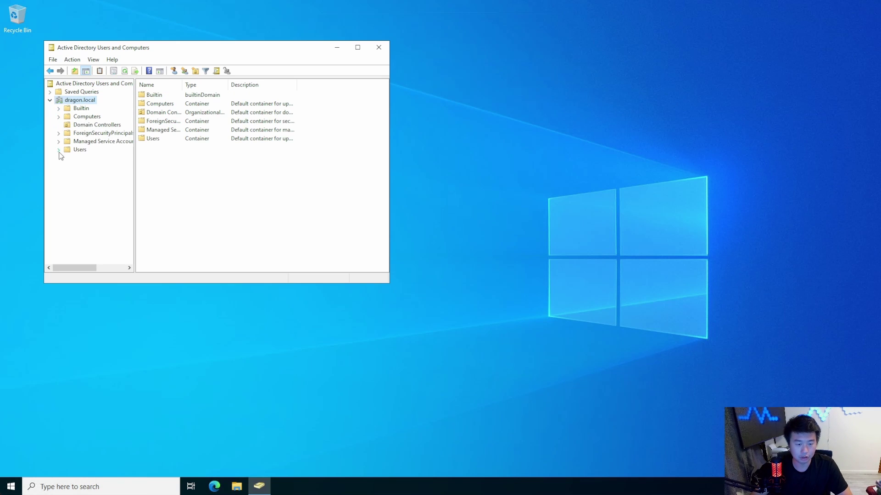
pyautogui.click(80, 150)
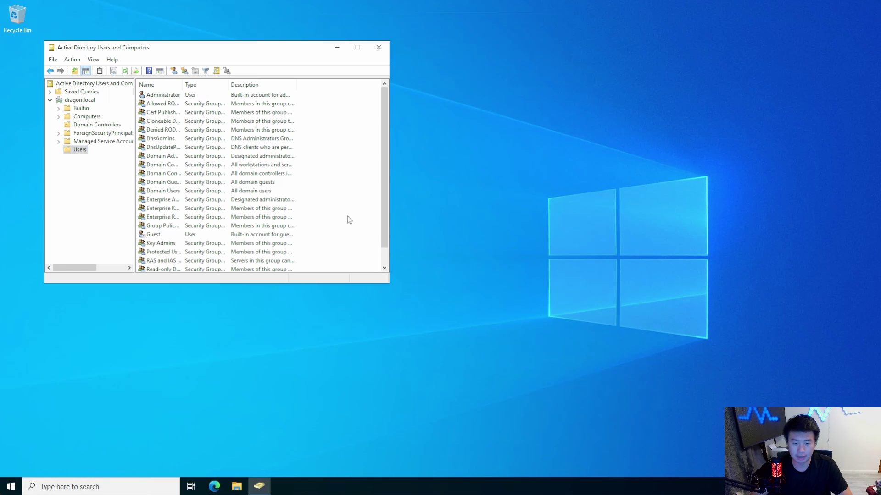
pyautogui.rightClick(358, 162)
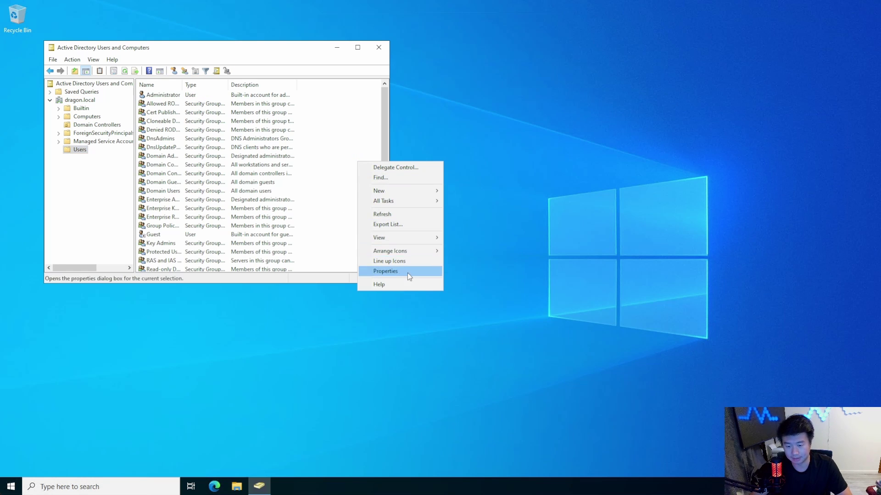
pyautogui.moveTo(408, 193)
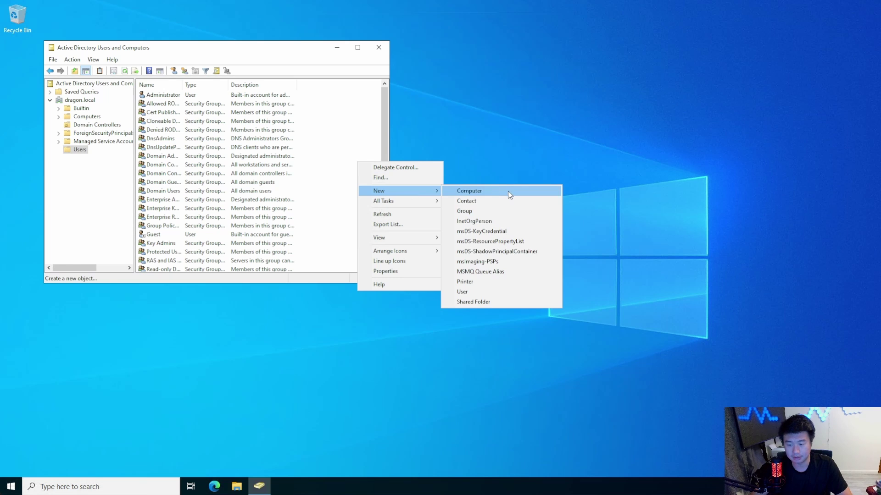
# Enter dragon as the new user's first name and logon name
pyautogui.click(493, 293)
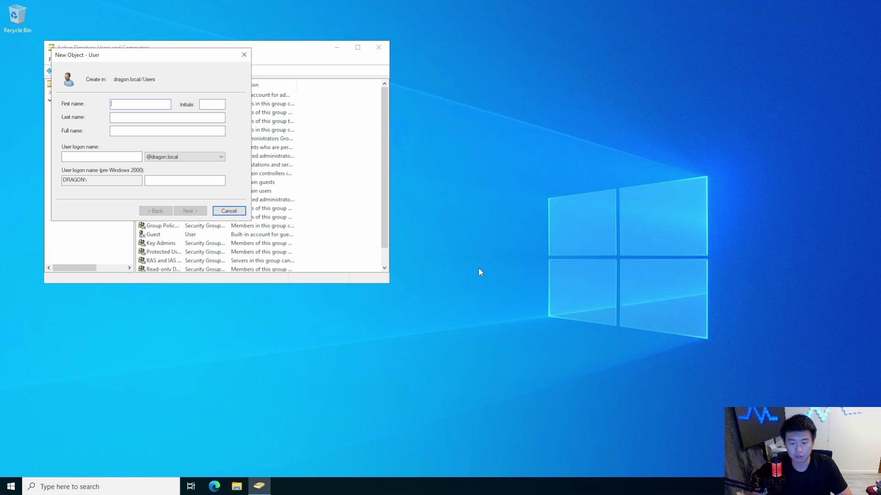
pyautogui.write('dragon')
pyautogui.press('Tab')
pyautogui.press('Tab')
pyautogui.press('Tab')
pyautogui.press('Tab')
pyautogui.write('dragon')
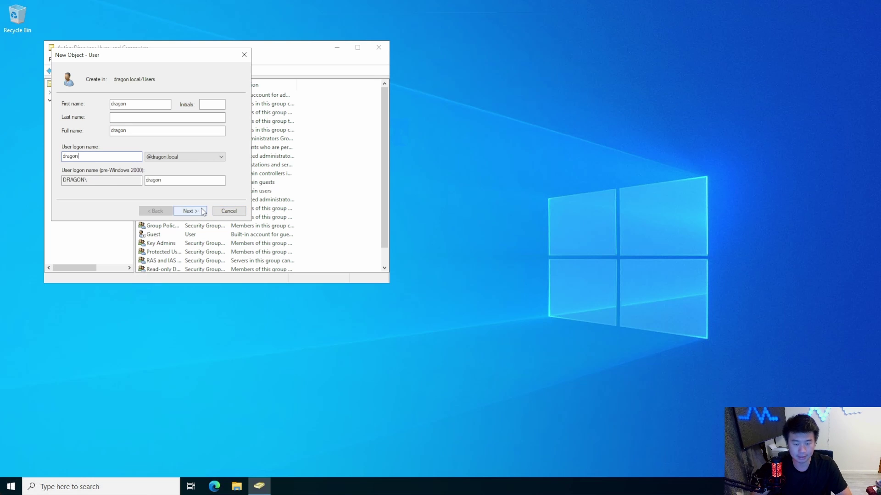
pyautogui.click(194, 211)
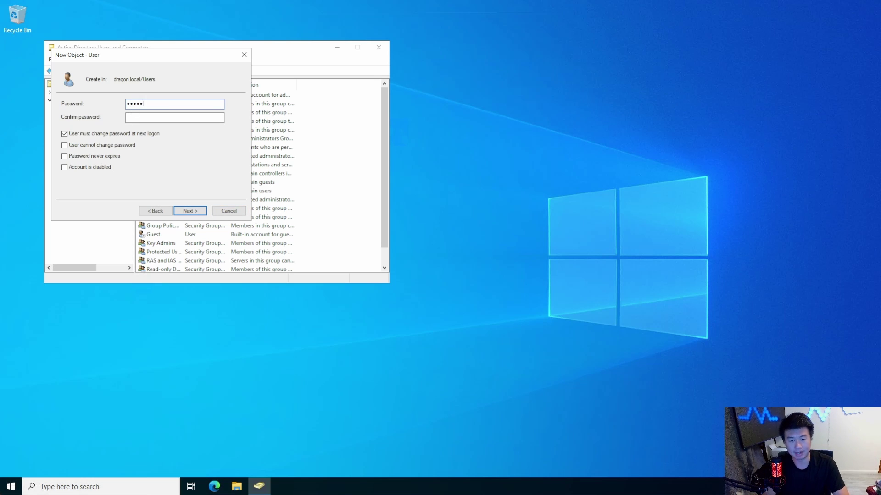
# Give dragon a password set to never expire, finish creation, and open its properties
pyautogui.write('1')
pyautogui.press('Tab')
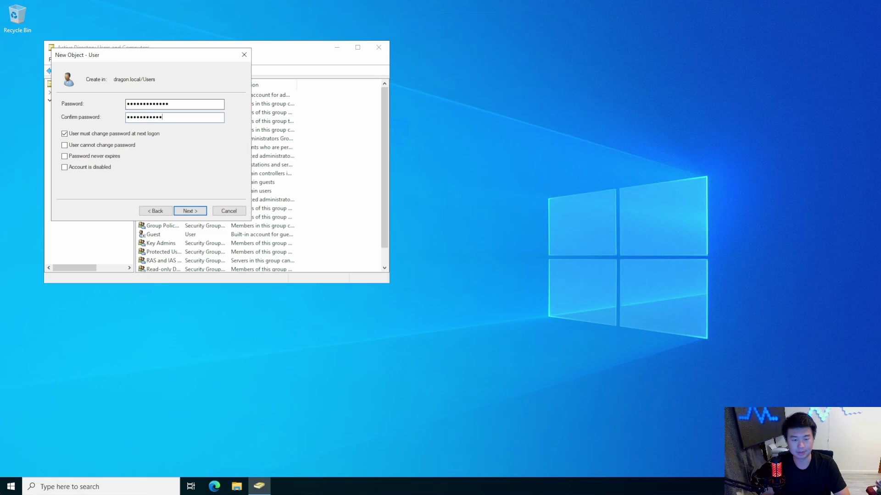
pyautogui.click(107, 156)
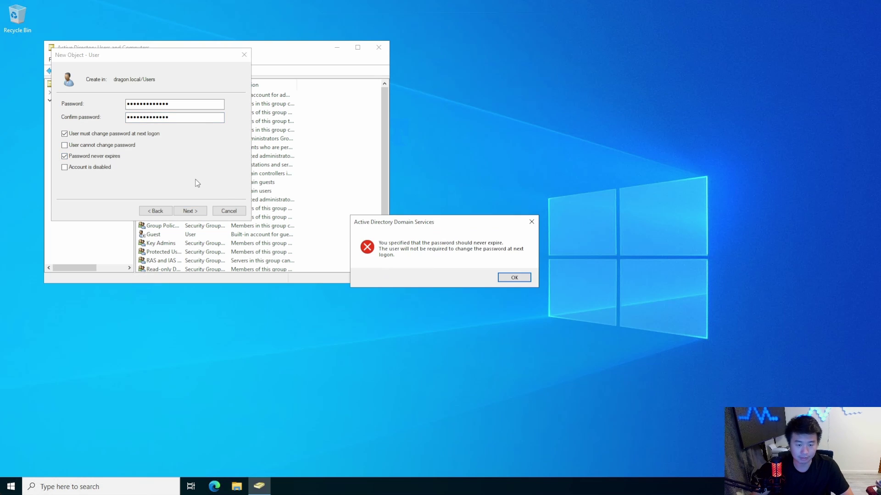
pyautogui.click(509, 277)
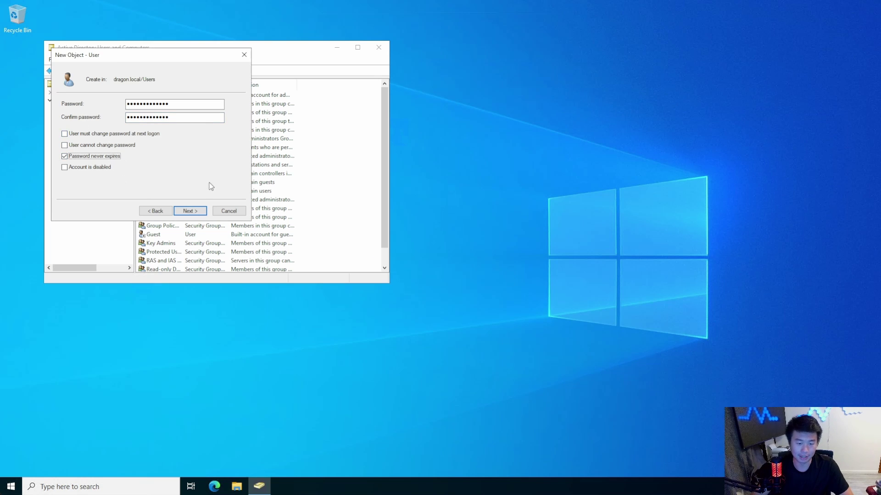
pyautogui.click(190, 211)
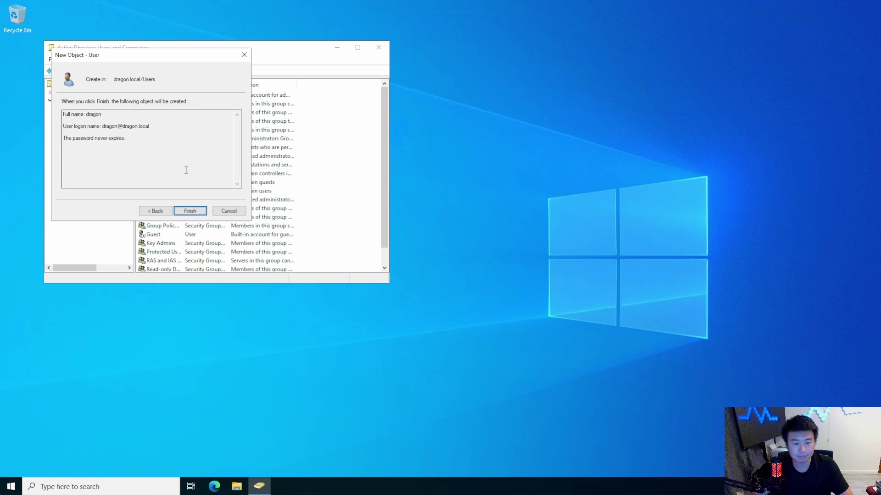
pyautogui.click(200, 214)
pyautogui.doubleClick(203, 199)
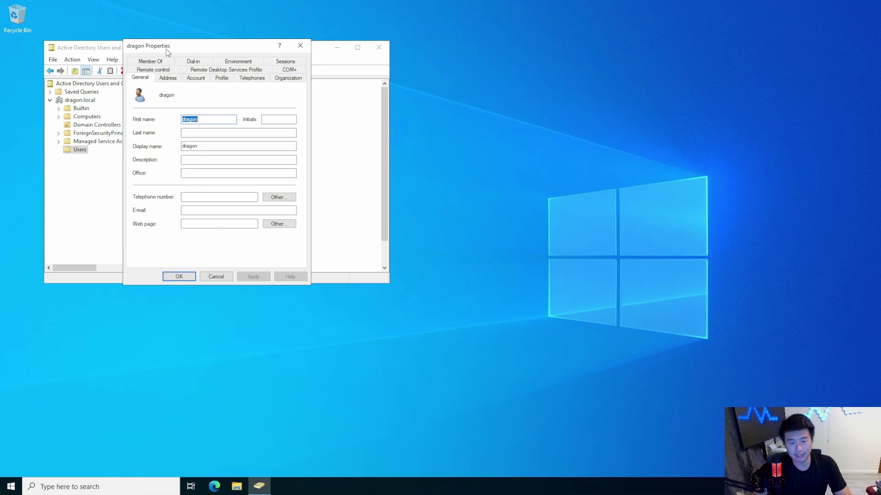
# From dragon's Member Of tab, add a group by entering 'schem' to resolve Schema Admins
pyautogui.click(145, 61)
pyautogui.click(145, 188)
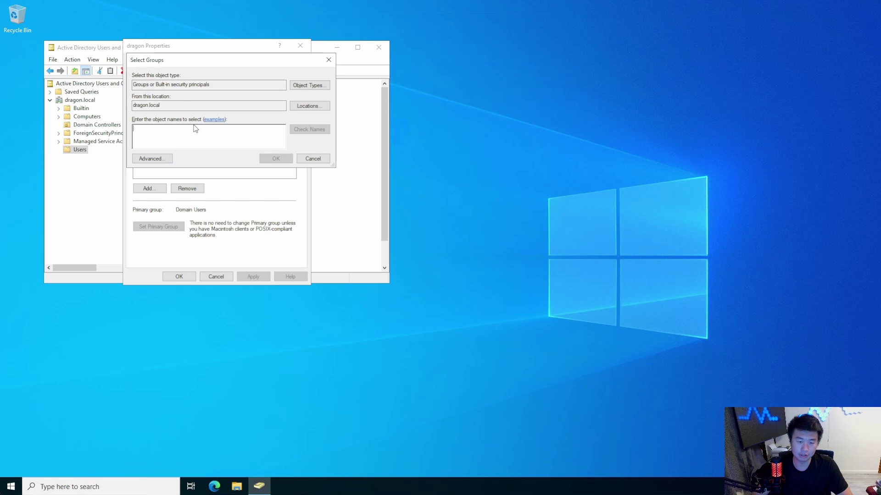
pyautogui.write('schem')
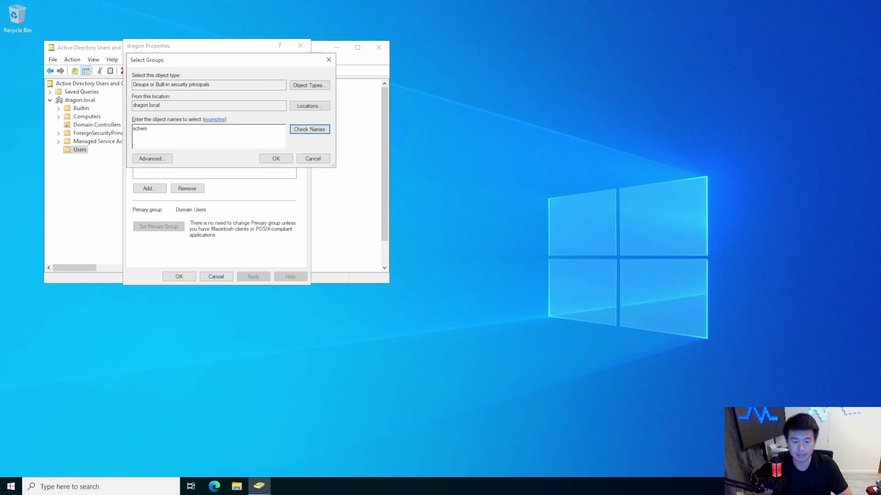
pyautogui.press('Return')
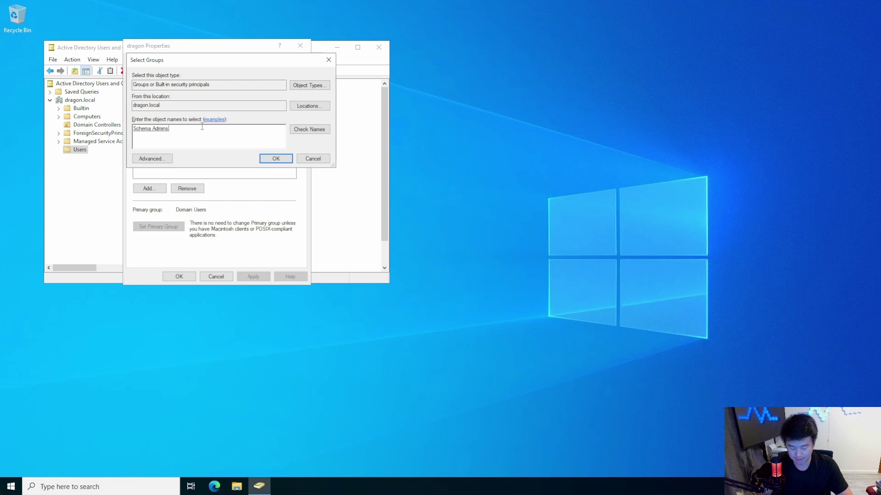
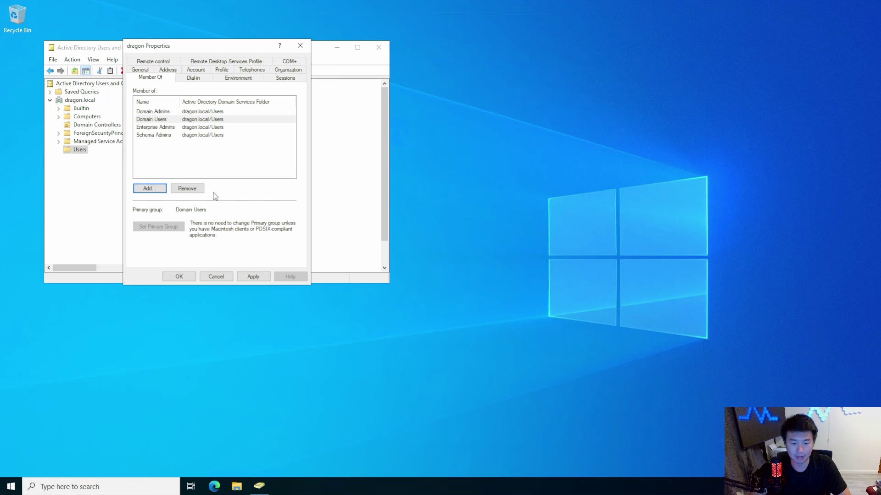
# Set Domain Admins as the dragon user's primary group, apply it, and close the Properties dialog
pyautogui.click(175, 113)
pyautogui.click(158, 226)
pyautogui.click(253, 277)
pyautogui.click(175, 277)
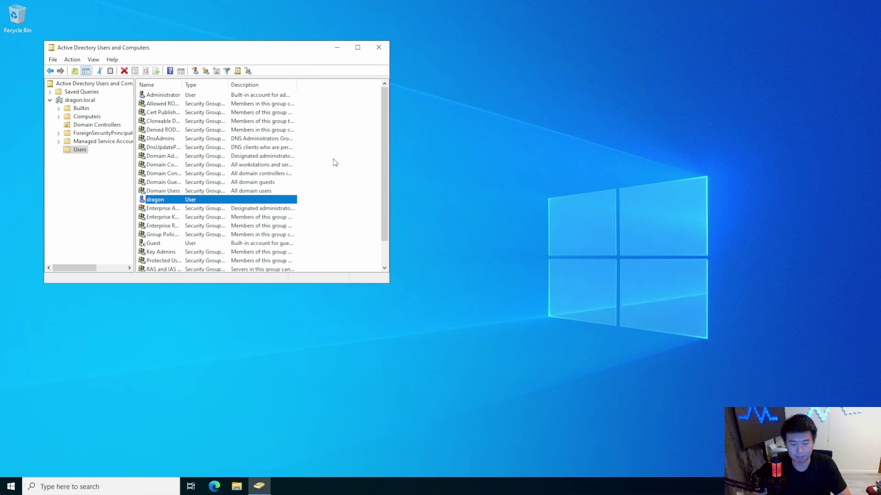
pyautogui.click(328, 196)
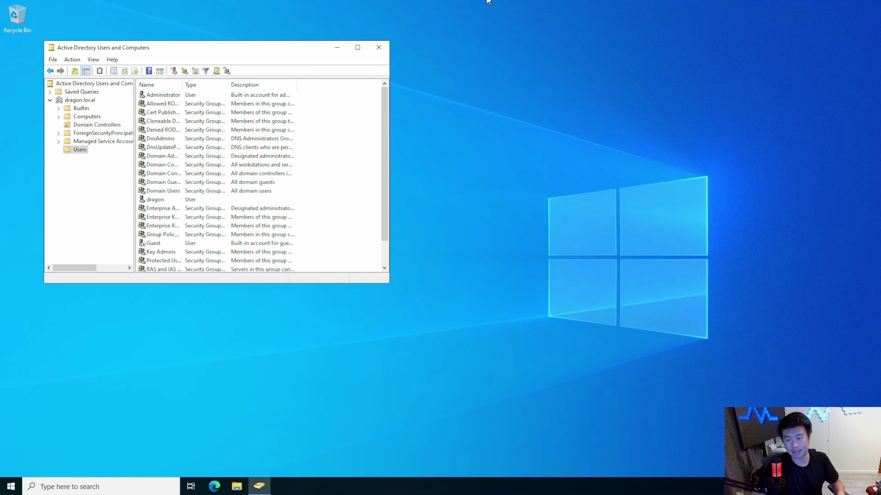
# Minimize the current session and start a Remote Desktop connection to 172.16.1.54 from the jump list
pyautogui.moveTo(474, 6)
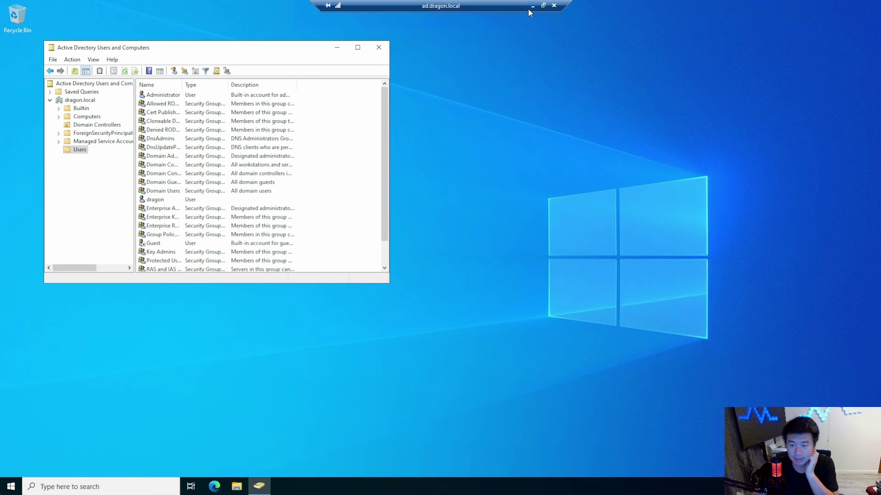
pyautogui.click(532, 7)
pyautogui.rightClick(259, 486)
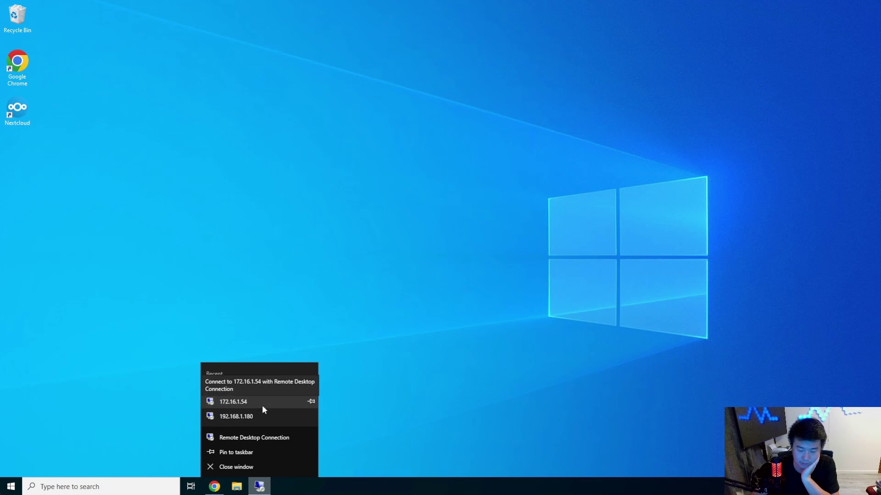
pyautogui.click(263, 406)
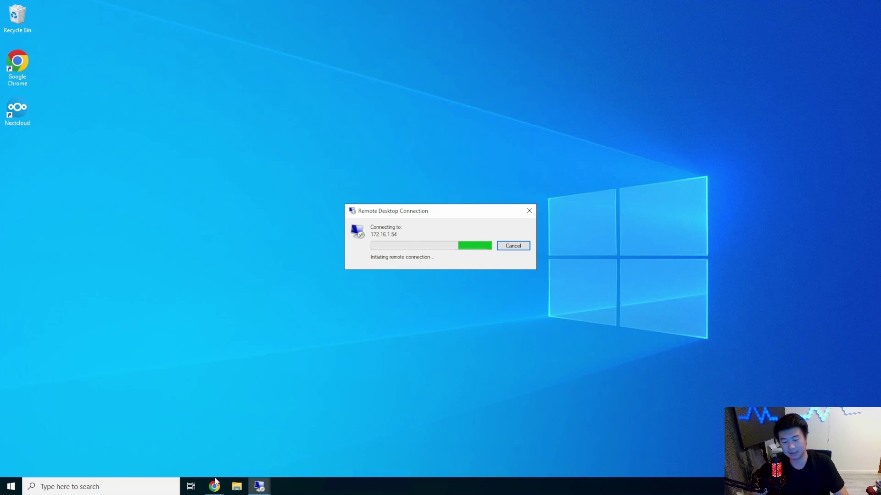
pyautogui.moveTo(215, 486)
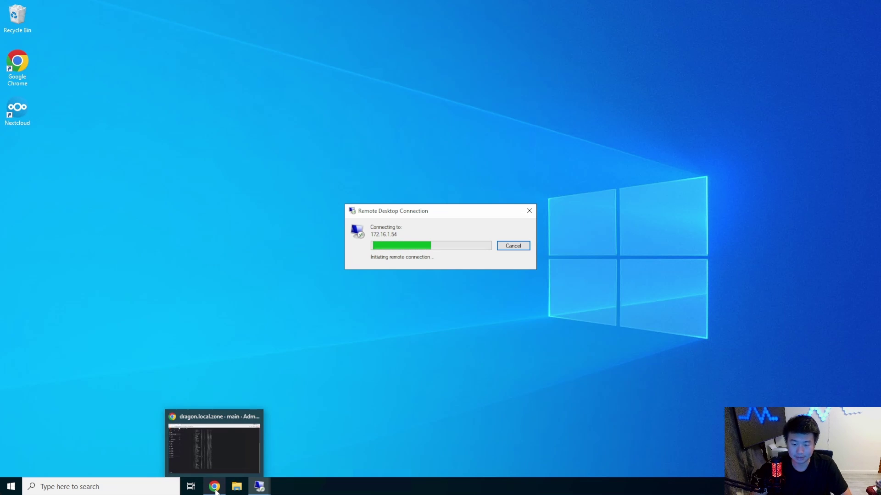
# Open dragon.local.zone in the GitLab Web IDE and bump its serial to 202307102
pyautogui.click(225, 470)
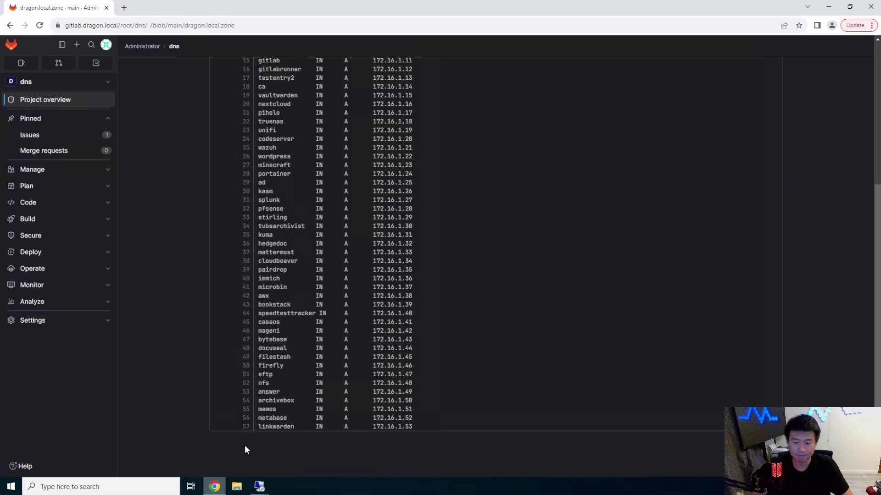
pyautogui.scroll(5, 532, 266)
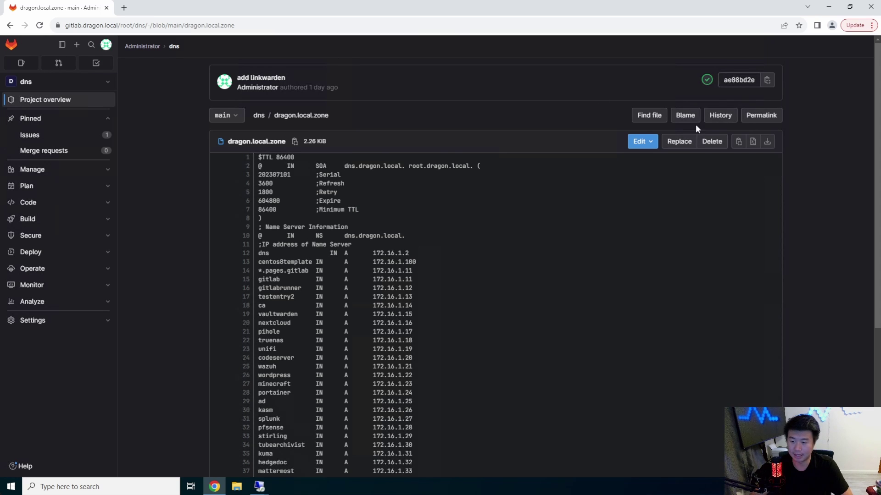
pyautogui.click(643, 141)
pyautogui.click(620, 177)
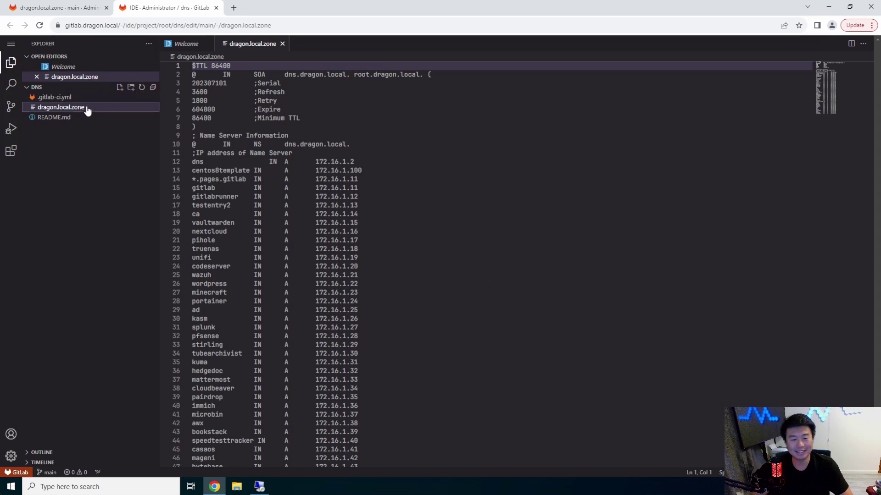
pyautogui.click(231, 88)
pyautogui.press('BackSpace')
pyautogui.write('2')
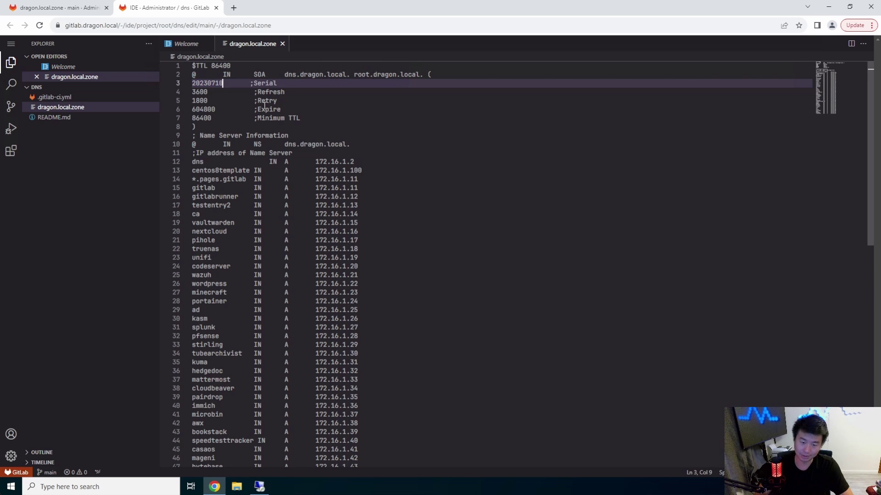
# Add the record 'mail IN A 172.16.1.54' after linkwarden and begin the commit message
pyautogui.scroll(-10, 452, 328)
pyautogui.click(454, 328)
pyautogui.press('Return')
pyautogui.write('nail')
pyautogui.press('Tab')
pyautogui.press('Tab')
pyautogui.write('IN')
pyautogui.write('ad')
pyautogui.write('A')
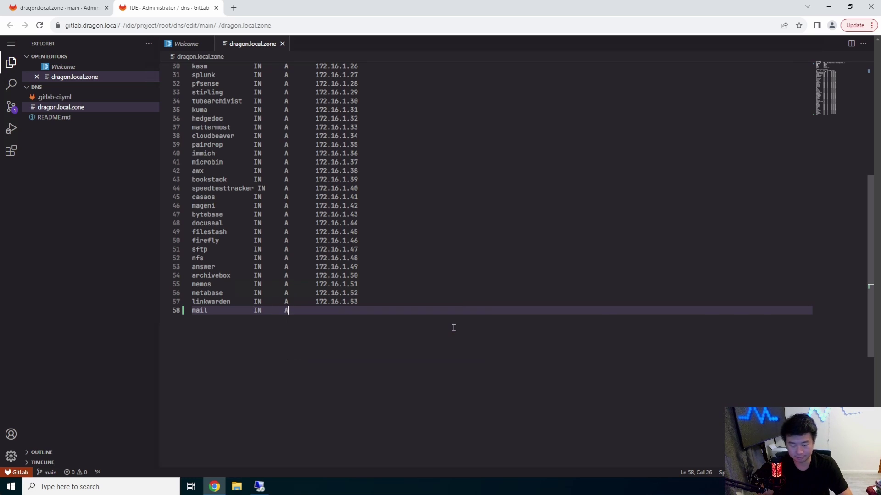
pyautogui.write('\t172.16.1.54')
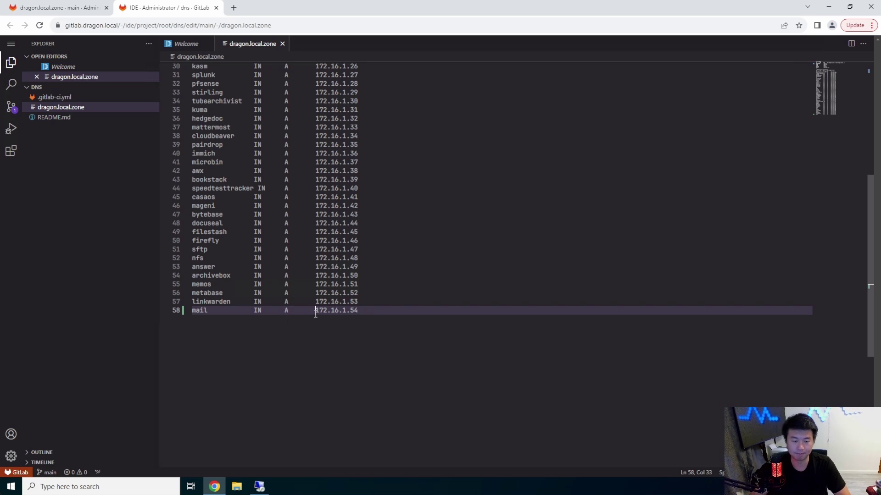
pyautogui.click(11, 106)
pyautogui.click(59, 59)
pyautogui.write('c')
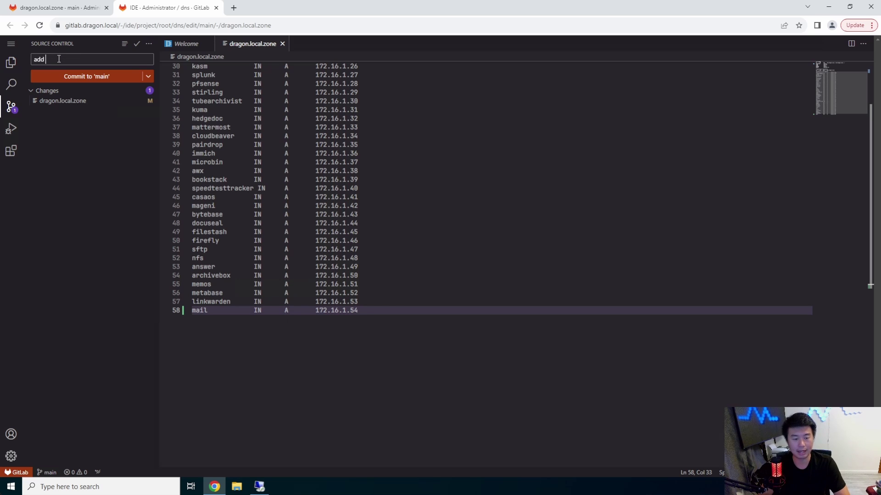
# Commit the 'add mail' zone change to main, close the Web IDE, and dismiss the connection error
pyautogui.click(72, 76)
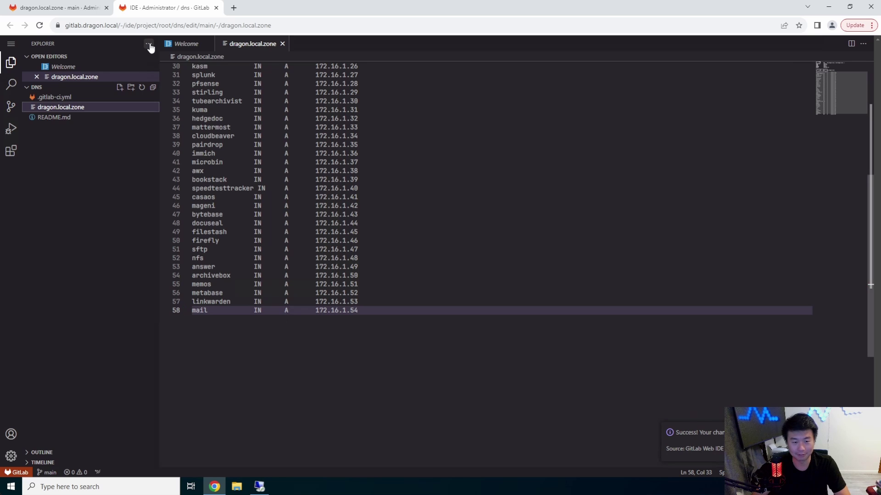
pyautogui.click(574, 183)
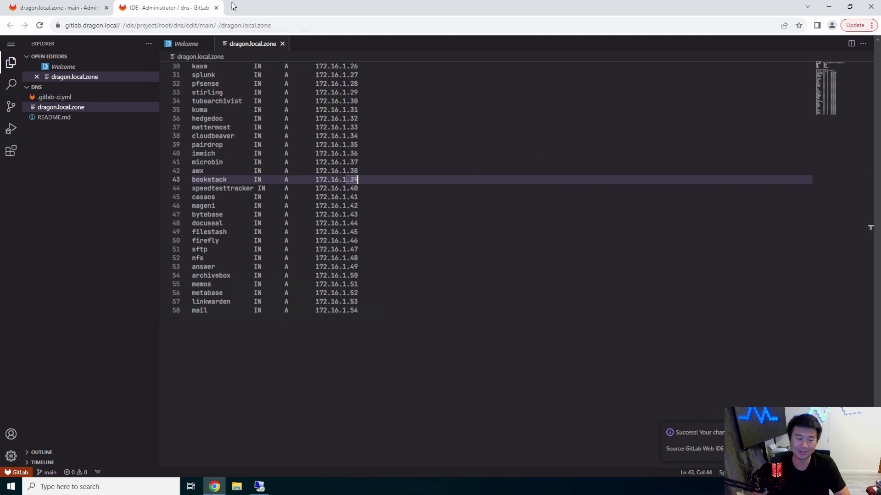
pyautogui.click(215, 8)
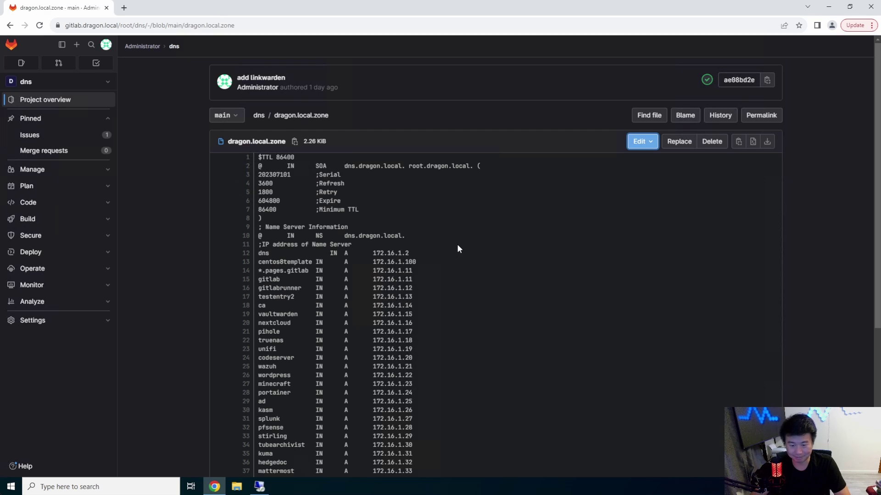
pyautogui.click(829, 8)
pyautogui.click(544, 264)
pyautogui.rightClick(260, 487)
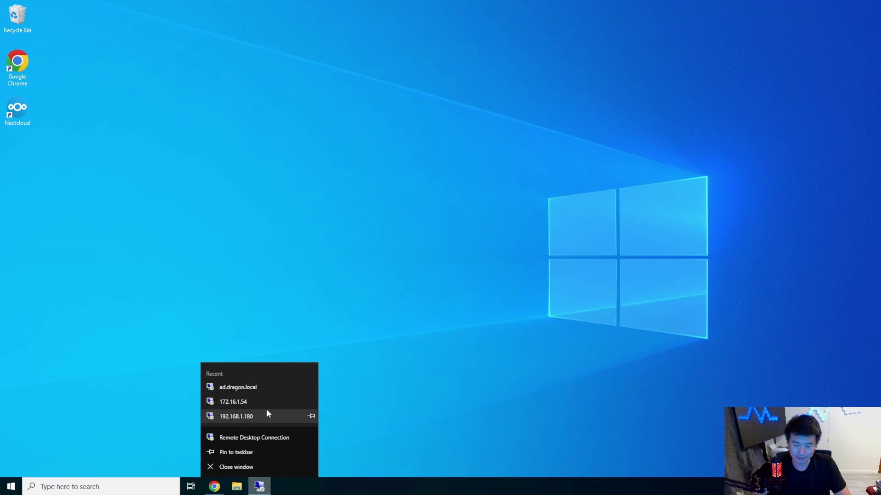
pyautogui.click(263, 401)
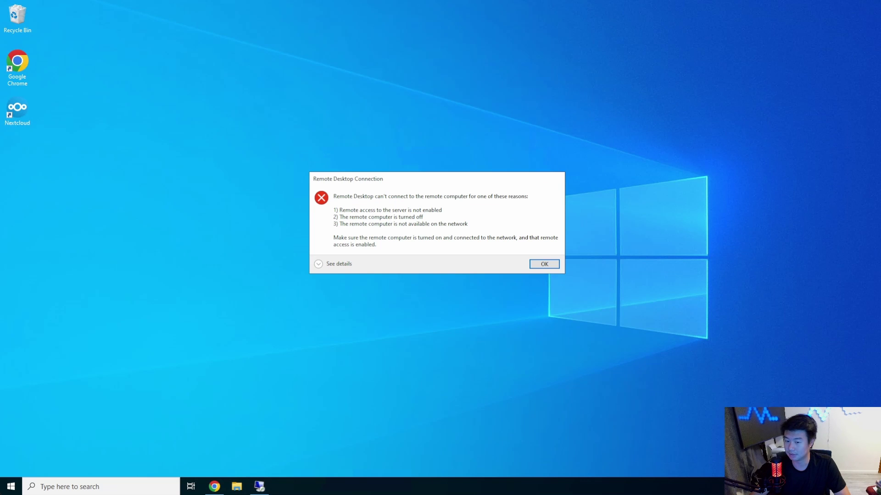
pyautogui.click(543, 263)
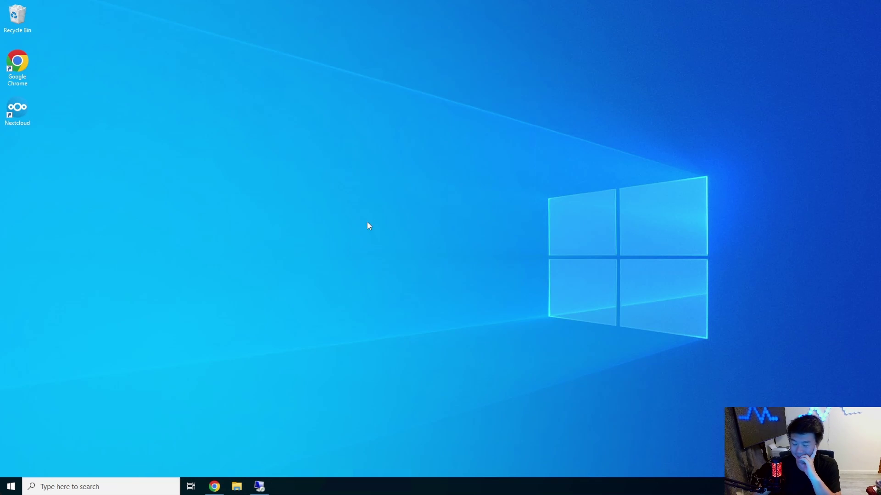
# Start a Remote Desktop connection to 172.16.1.54 using a different account
pyautogui.rightClick(259, 488)
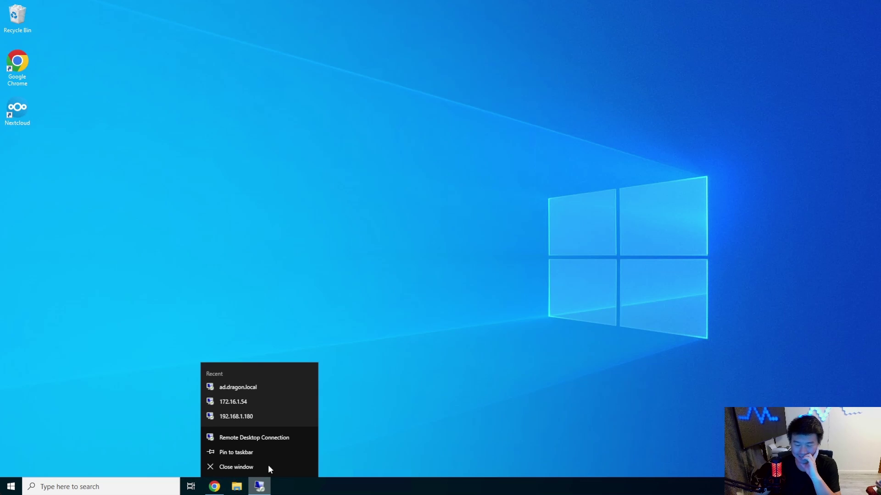
pyautogui.click(262, 402)
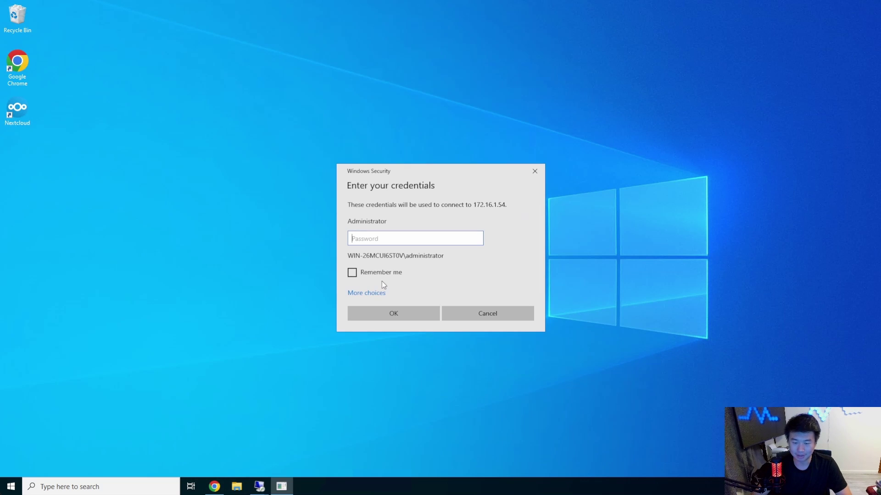
pyautogui.click(376, 296)
pyautogui.click(390, 331)
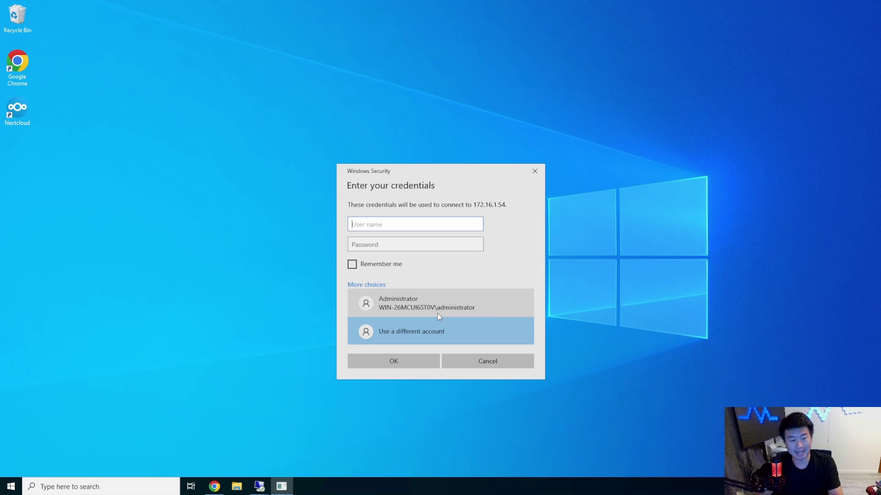
# Enter the domain account's user name and password, then accept the certificate warning
pyautogui.write('dragon')
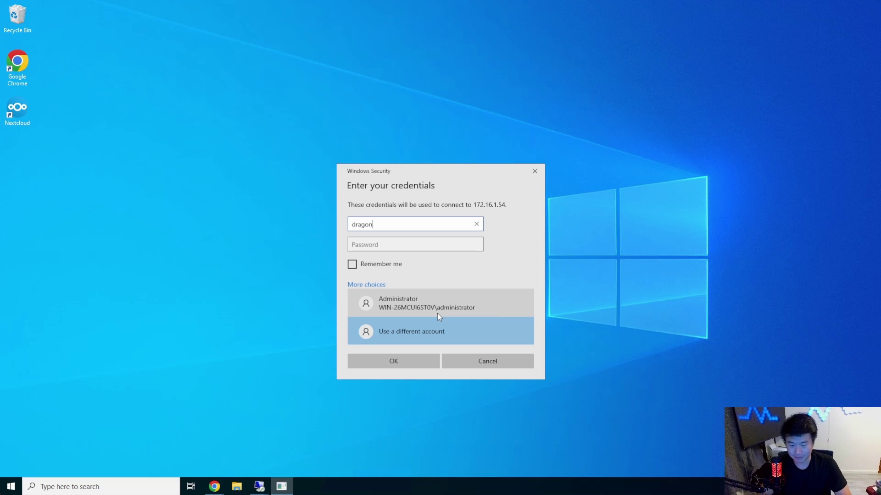
pyautogui.press('Tab')
pyautogui.write('•••••••••••••')
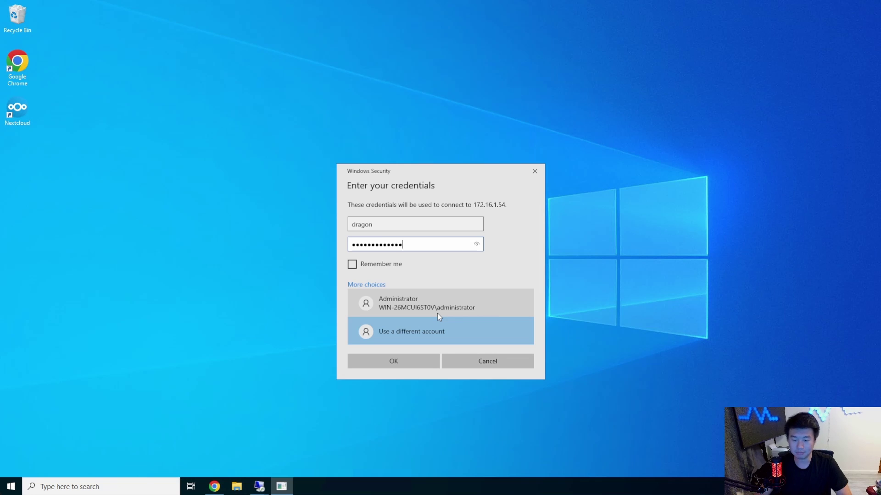
pyautogui.click(414, 228)
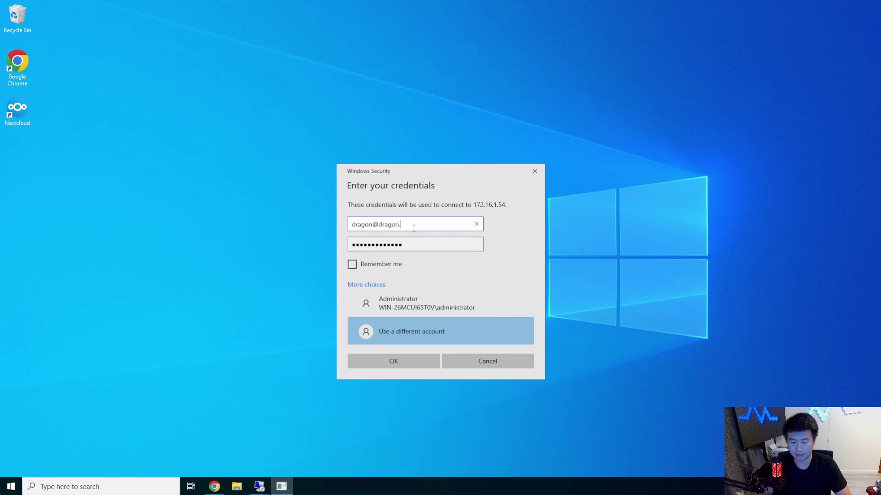
pyautogui.press('Return')
pyautogui.click(471, 318)
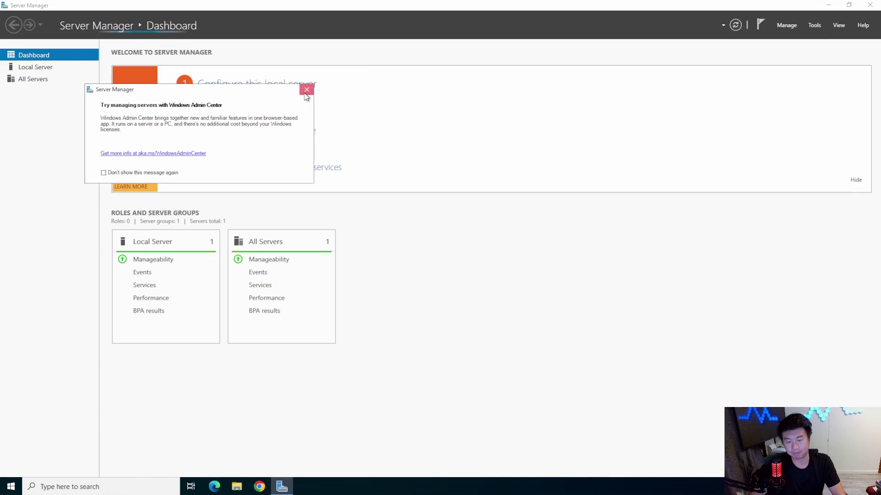
# Close Server Manager, launch Chrome maximized, and search for 'exchange server 2019 download'
pyautogui.click(306, 90)
pyautogui.click(870, 5)
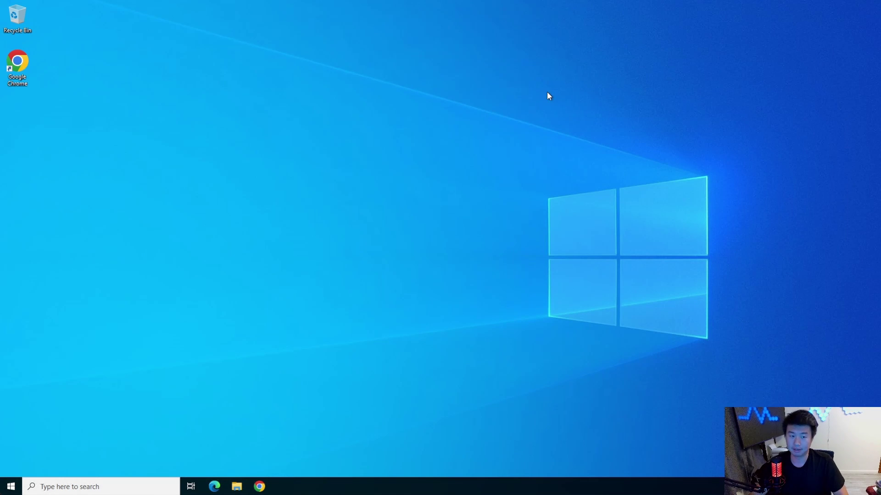
pyautogui.doubleClick(26, 68)
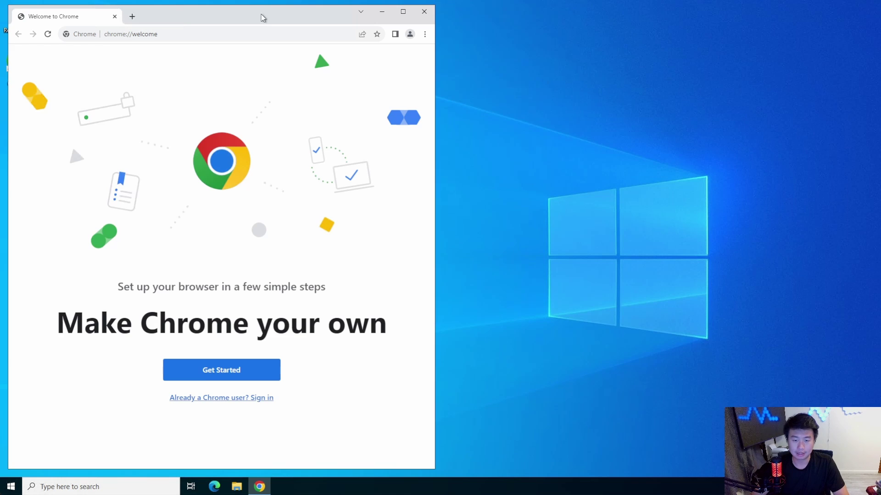
pyautogui.doubleClick(262, 26)
pyautogui.hotkey('ctrl', 'l')
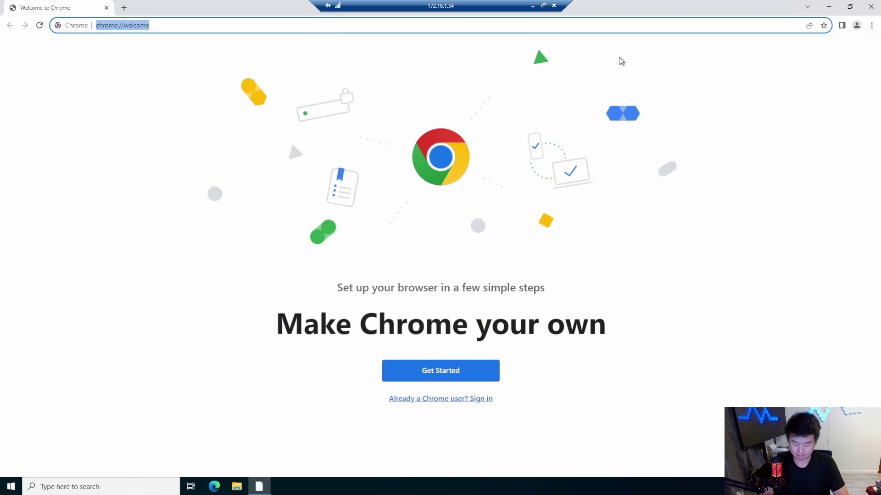
pyautogui.write('exchange ')
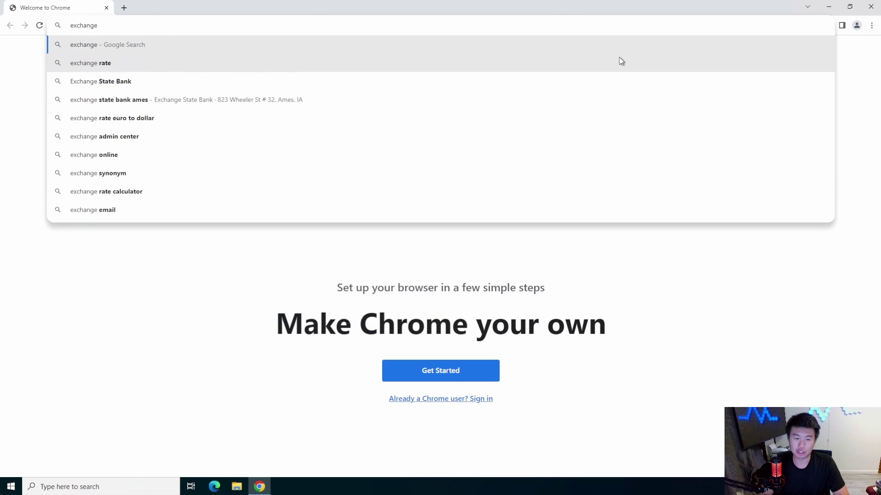
pyautogui.write('server 2019 downlo')
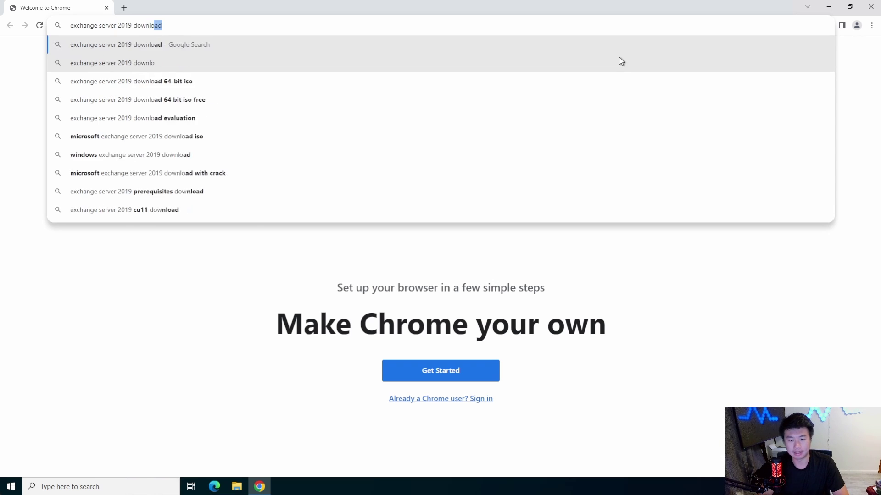
pyautogui.press('Return')
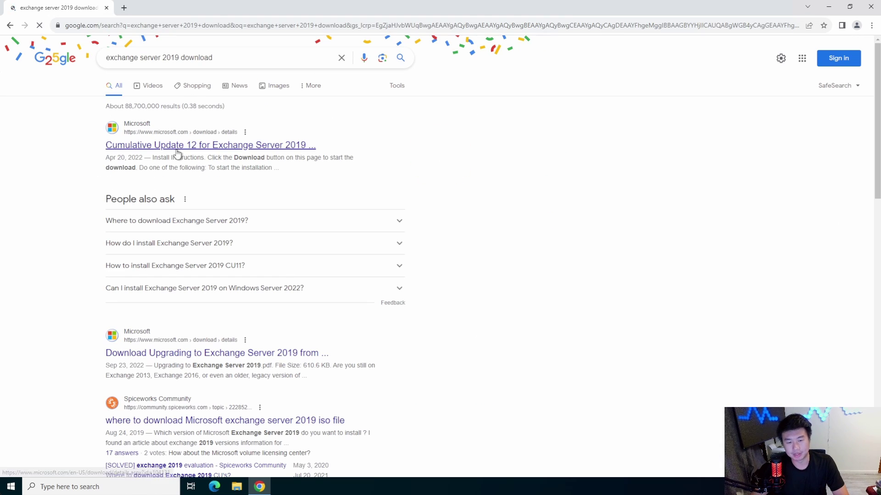
# Open the Exchange Server 2019 CU12 download page, start then cancel the download, and open File Explorer
pyautogui.click(183, 146)
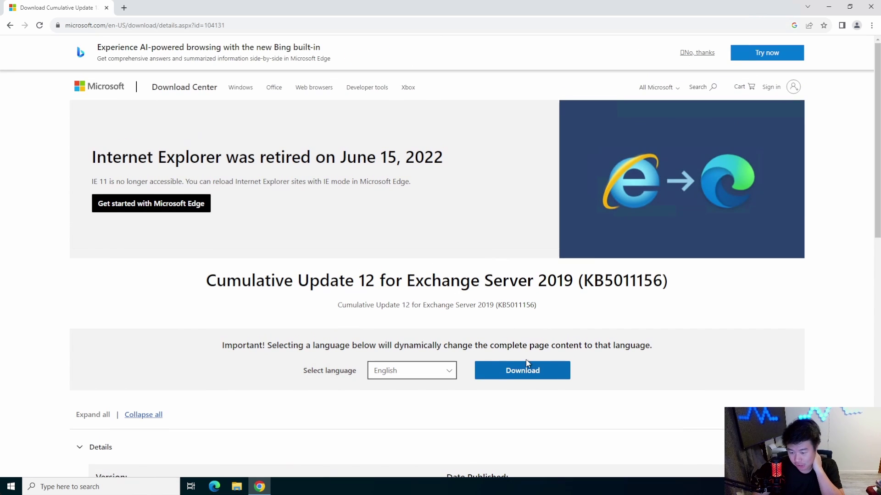
pyautogui.click(529, 369)
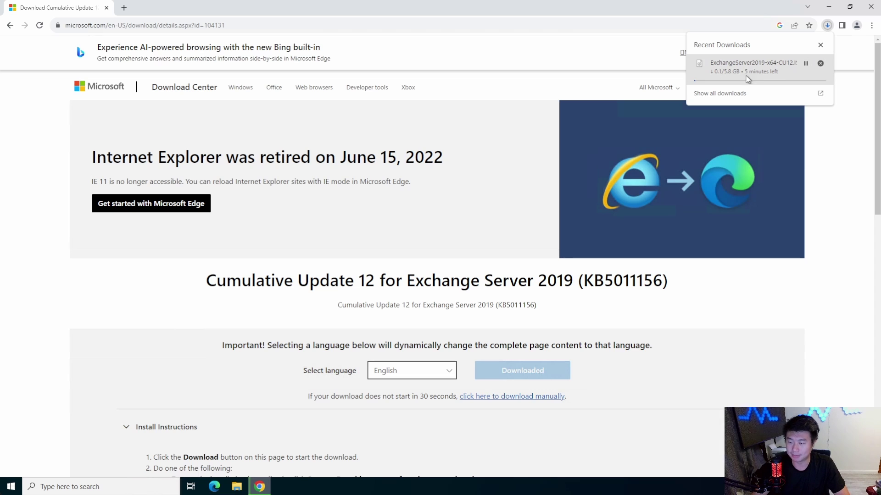
pyautogui.click(820, 64)
pyautogui.click(236, 487)
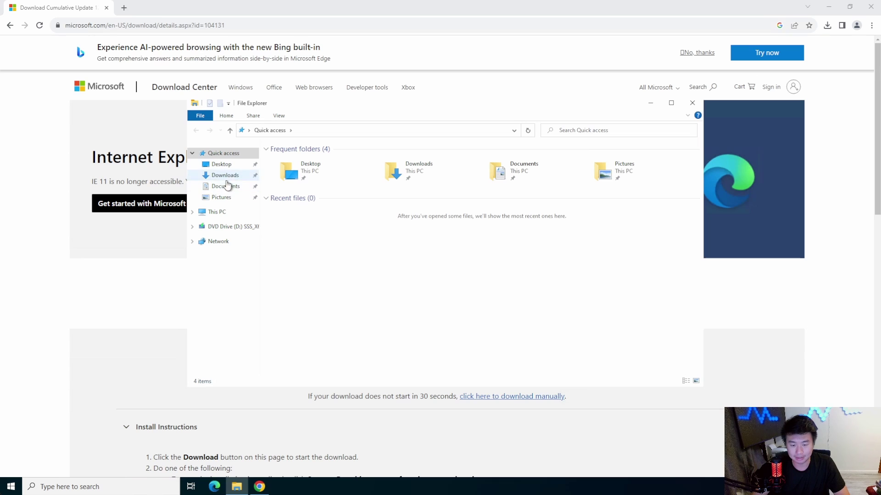
# Browse to C:\Users\Administrator\Downloads and select the ExchangeServer2019-x64-CU12 ISO
pyautogui.click(217, 212)
pyautogui.doubleClick(335, 258)
pyautogui.doubleClick(320, 189)
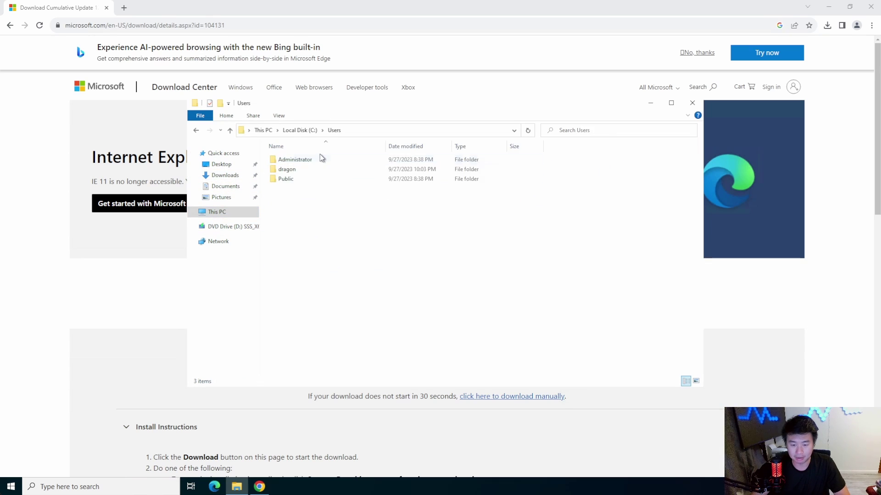
pyautogui.doubleClick(320, 159)
pyautogui.click(451, 255)
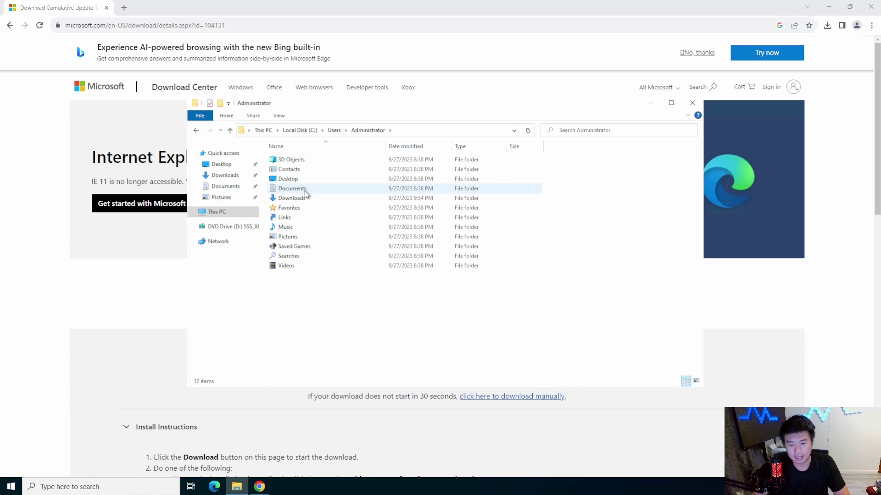
pyautogui.doubleClick(304, 198)
pyautogui.click(323, 165)
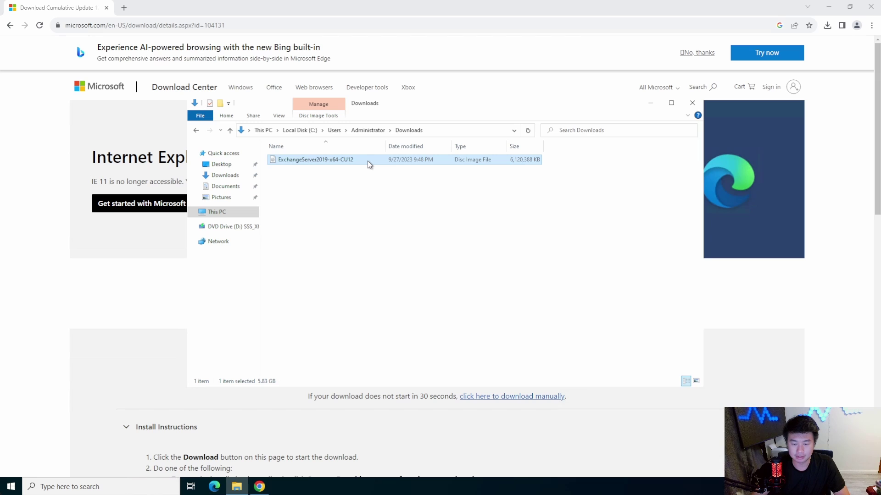
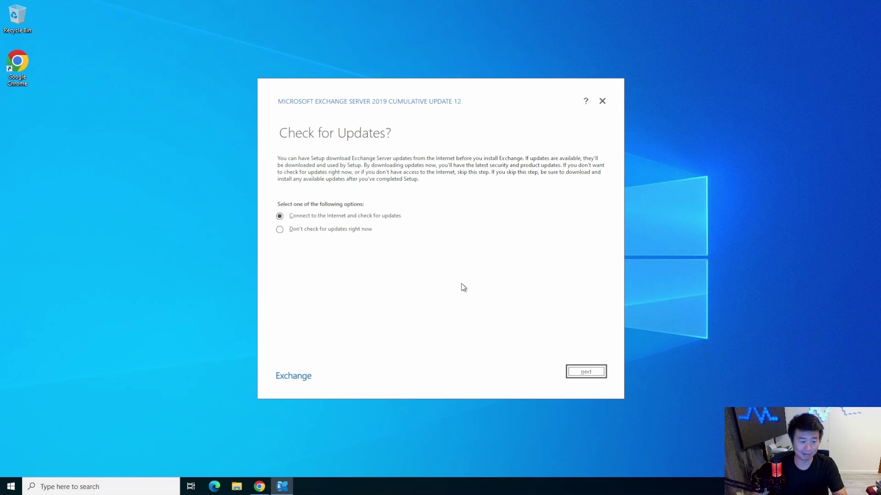
# Check online for Exchange setup updates and continue to the license agreement
pyautogui.click(583, 376)
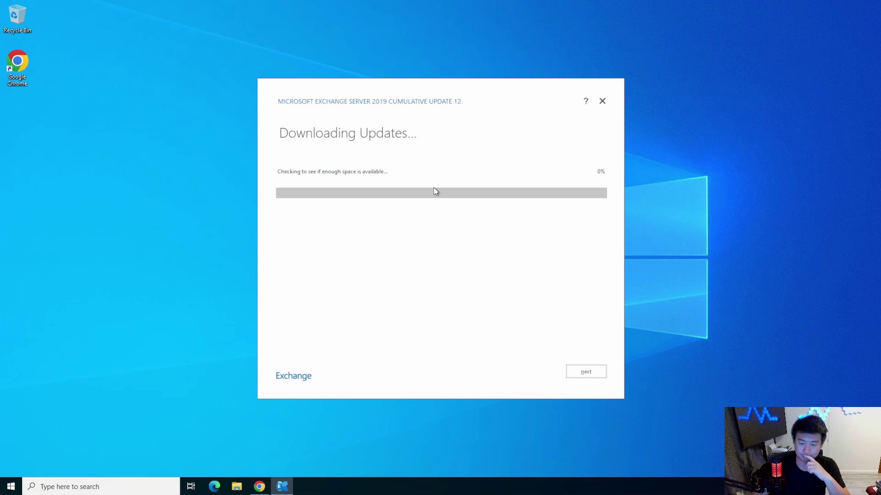
pyautogui.click(593, 371)
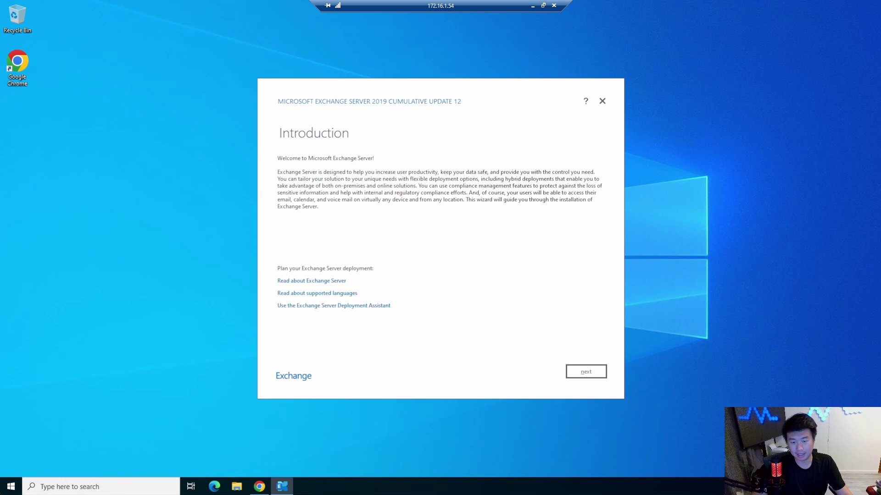
pyautogui.click(586, 372)
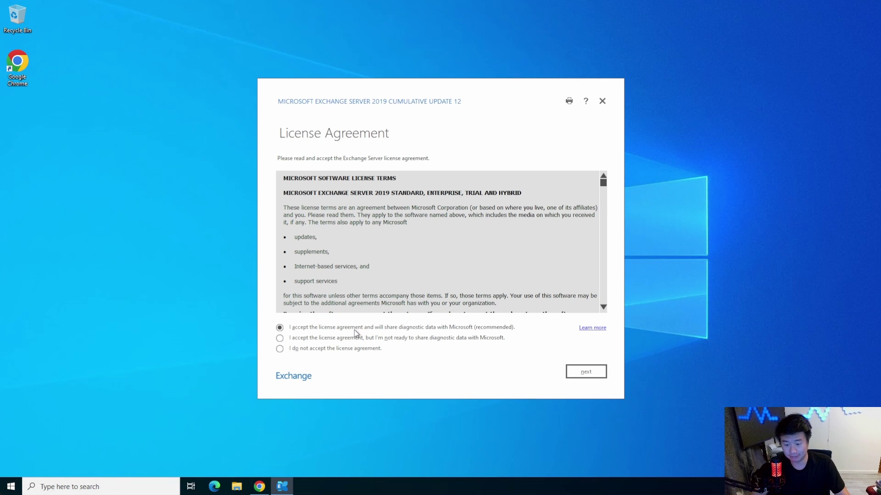
# Accept the license agreement without sharing diagnostic data
pyautogui.click(399, 338)
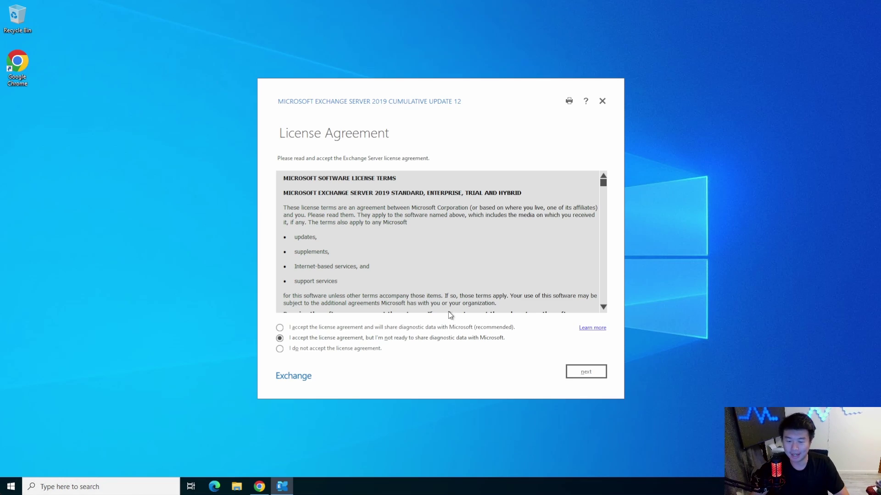
pyautogui.scroll(-10, 565, 209)
pyautogui.scroll(-15, 565, 208)
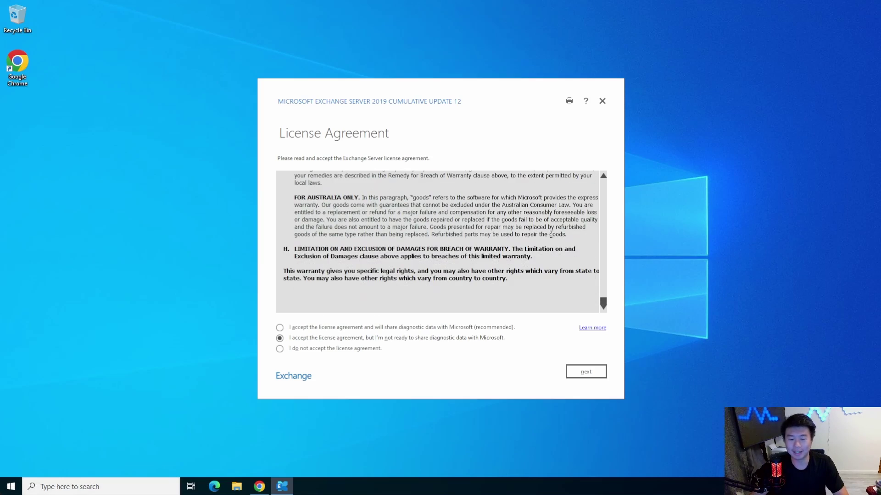
pyautogui.scroll(10, 519, 253)
pyautogui.scroll(10, 532, 251)
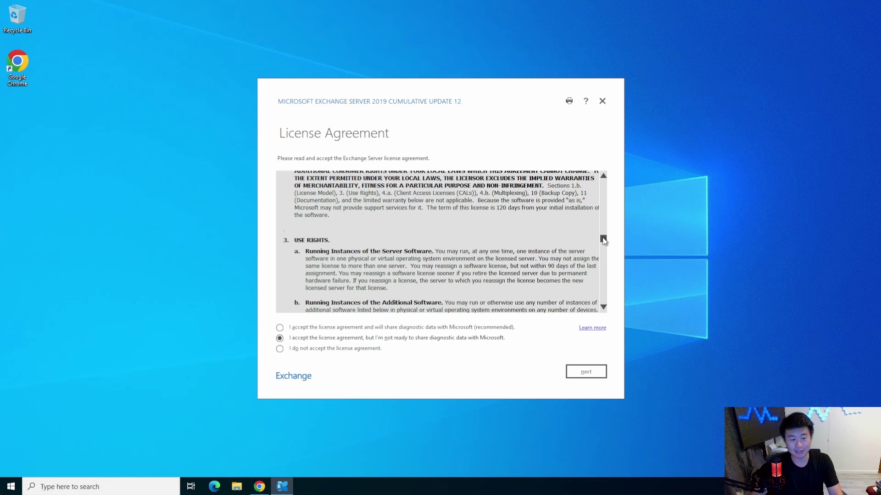
# Keep the recommended settings and select the Mailbox role with automatic installation of required Windows features
pyautogui.click(593, 379)
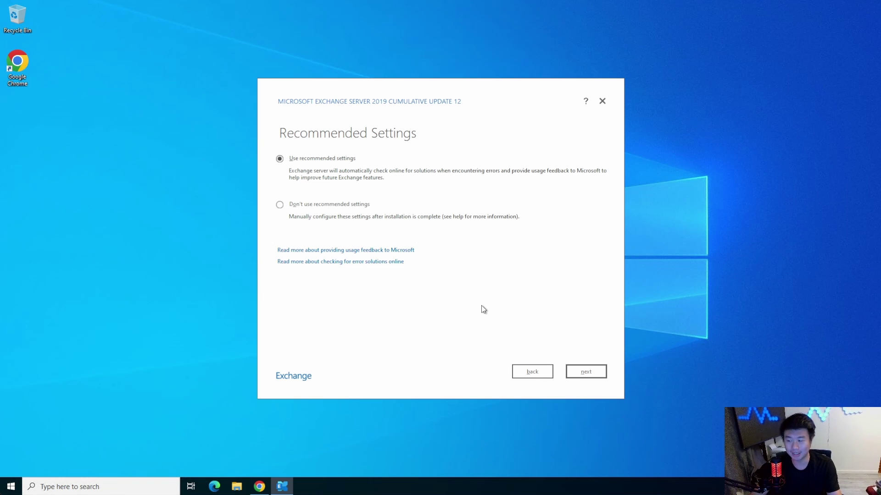
pyautogui.click(585, 372)
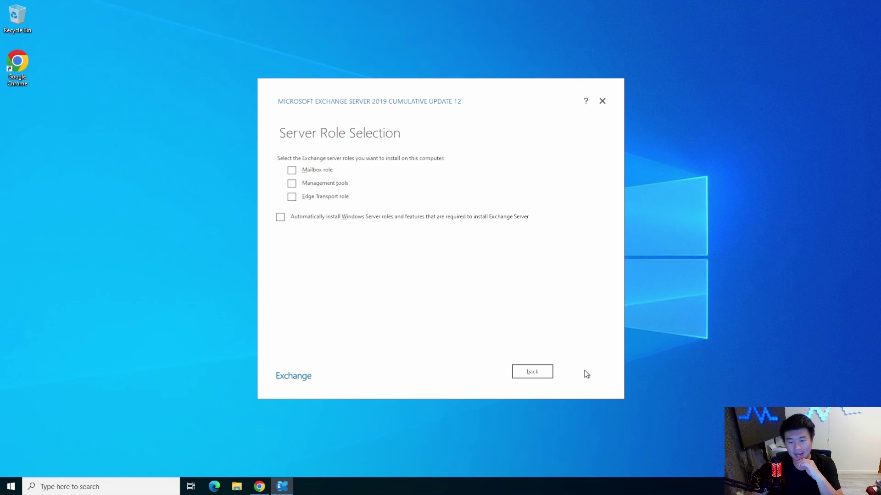
pyautogui.click(293, 171)
pyautogui.click(279, 218)
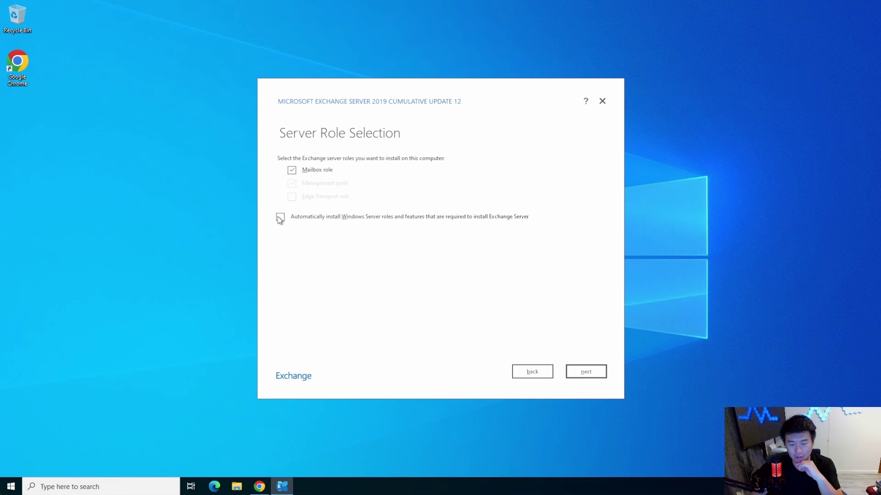
pyautogui.click(581, 374)
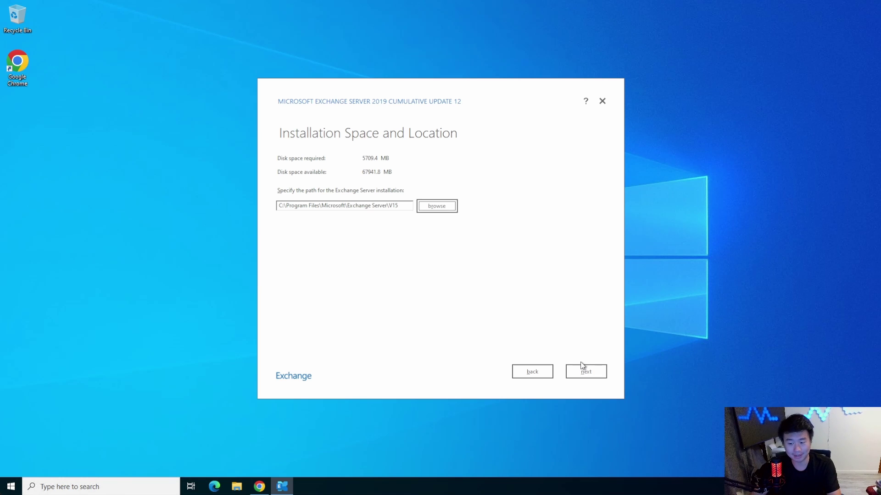
# Keep the default installation path and name the organization Dragon
pyautogui.click(586, 372)
pyautogui.write('Dragon')
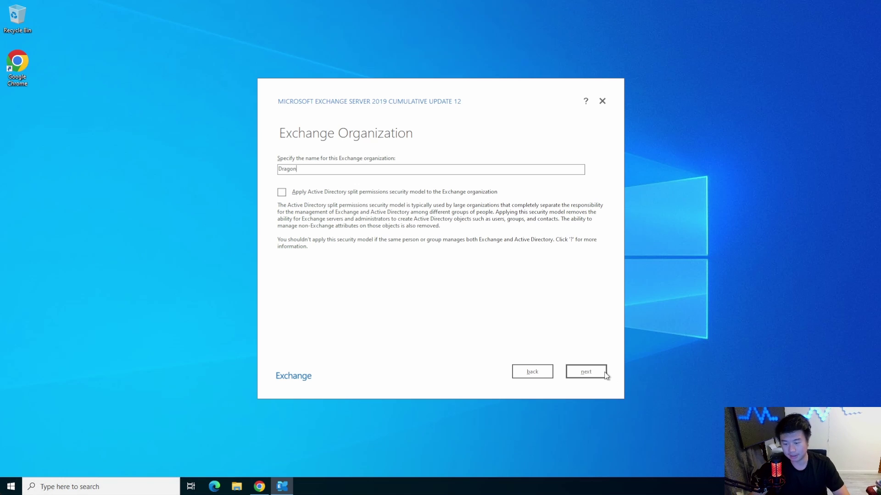
pyautogui.click(604, 373)
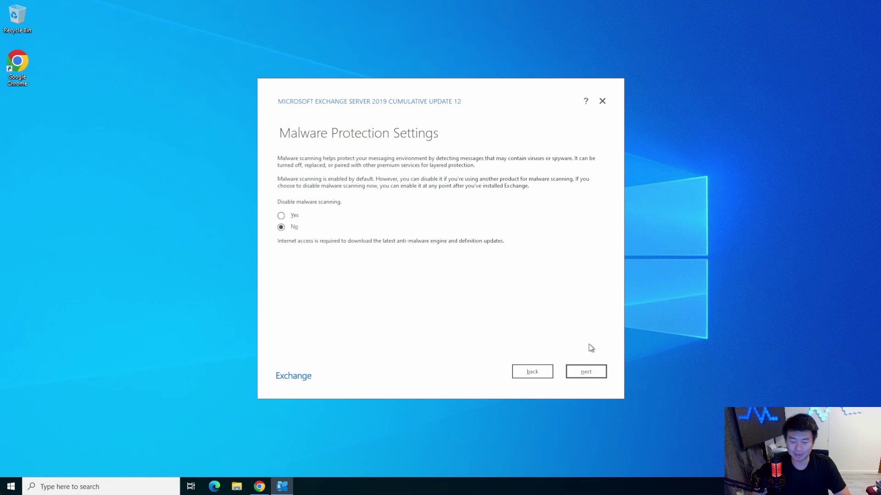
# Leave malware scanning on and run readiness checks, which flag missing UCMA 4.0, Visual C++ 2013 and URL Rewrite
pyautogui.click(592, 372)
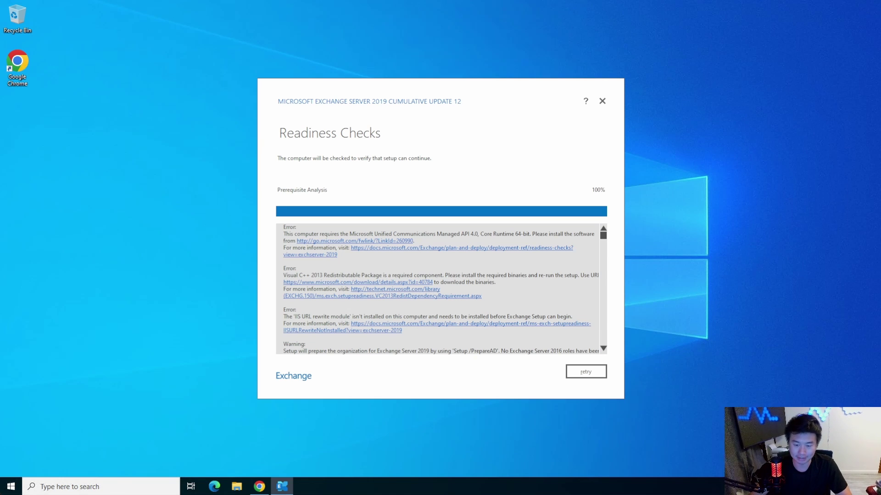
# Download the UCMA 4.0 runtime installer, skipping Edge's first-run setup
pyautogui.click(345, 241)
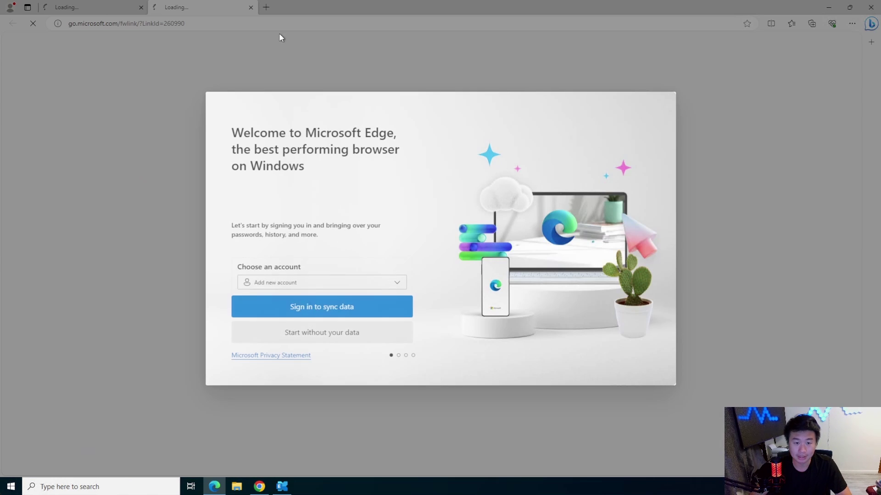
pyautogui.click(288, 339)
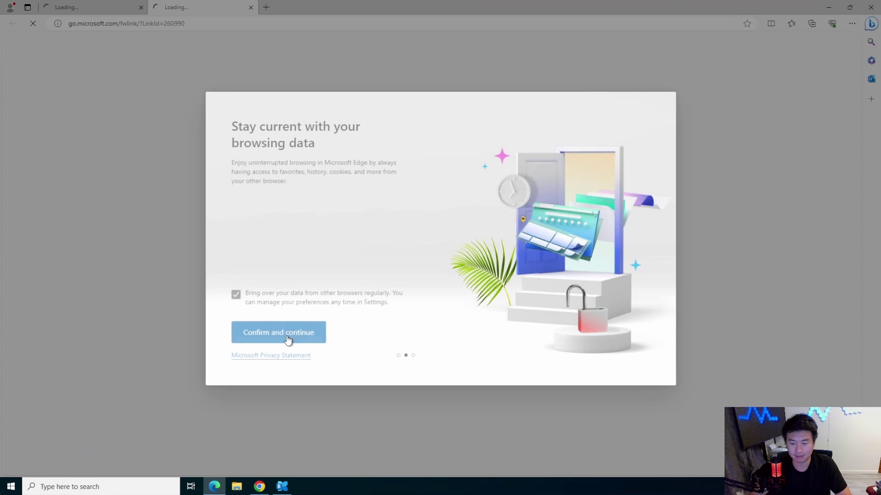
pyautogui.click(238, 296)
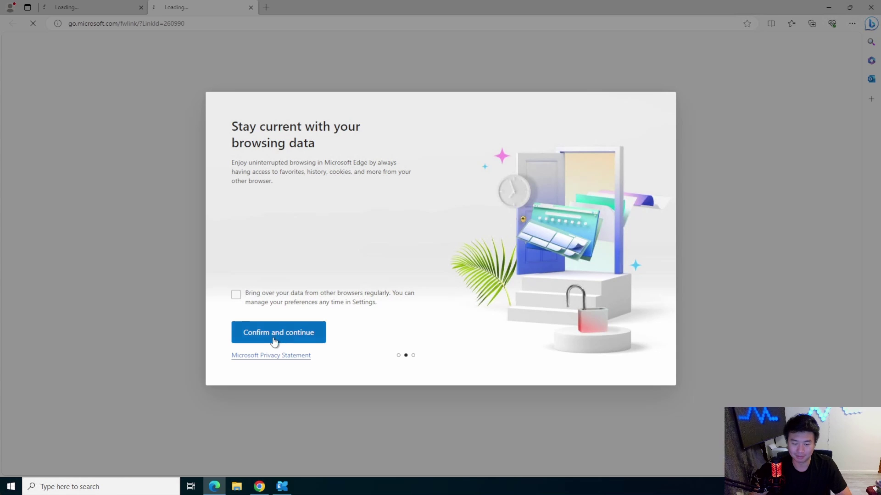
pyautogui.click(247, 337)
pyautogui.click(278, 340)
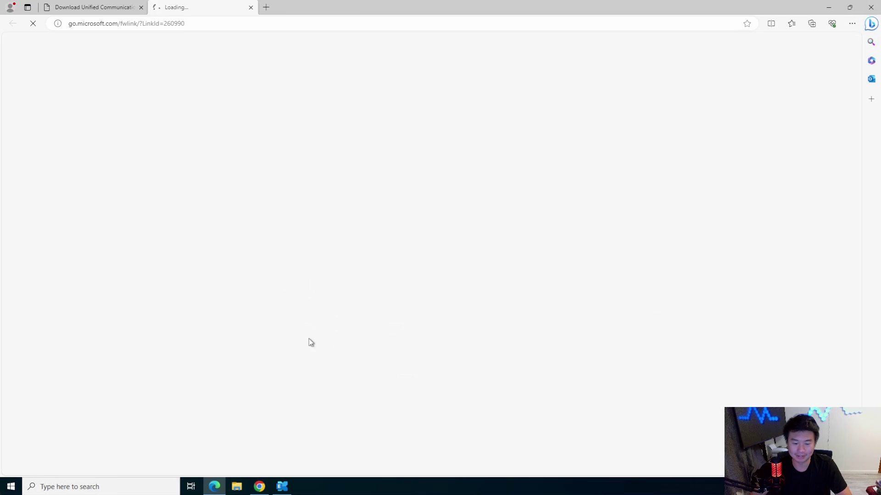
pyautogui.click(361, 7)
pyautogui.click(360, 7)
pyautogui.click(141, 8)
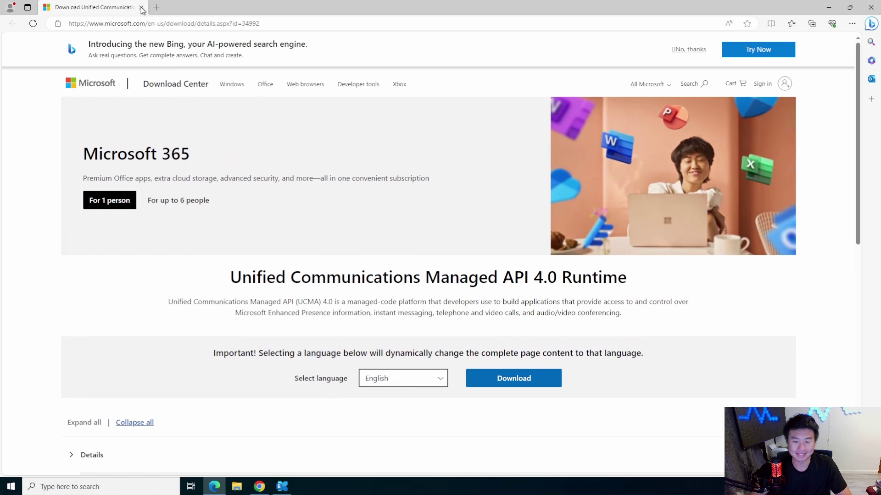
pyautogui.click(524, 381)
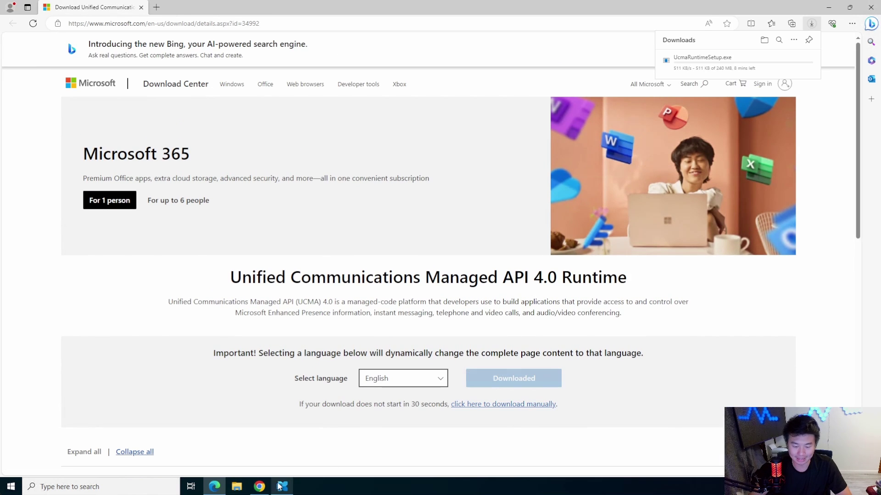
# Download the 64-bit Visual C++ 2013 redistributable, vcredist_x64.exe
pyautogui.hotkey('alt', 'Tab')
pyautogui.click(343, 283)
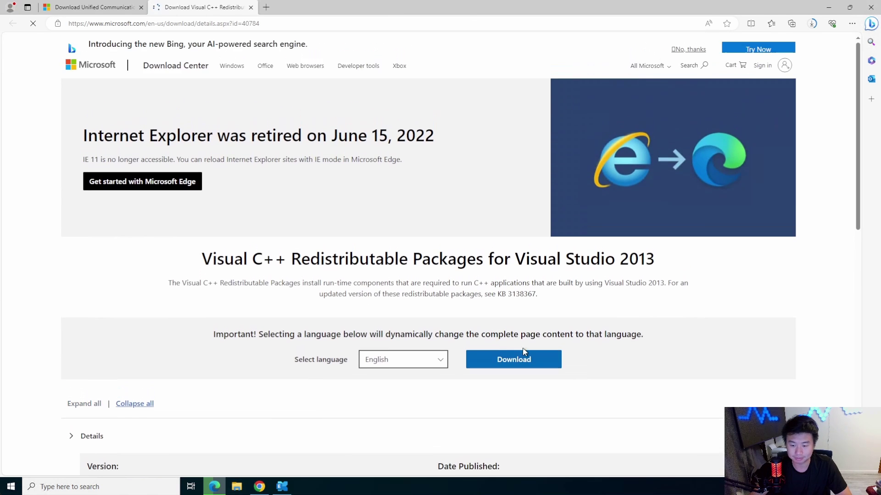
pyautogui.click(527, 381)
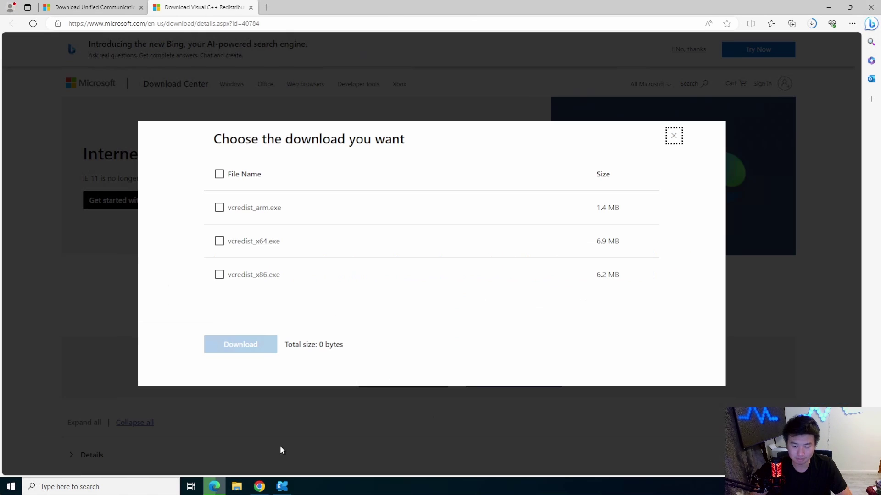
pyautogui.click(219, 242)
pyautogui.click(235, 345)
# Download the English x64 URL Rewrite Module 2.1 installer from iis.net
pyautogui.hotkey('alt', 'Tab')
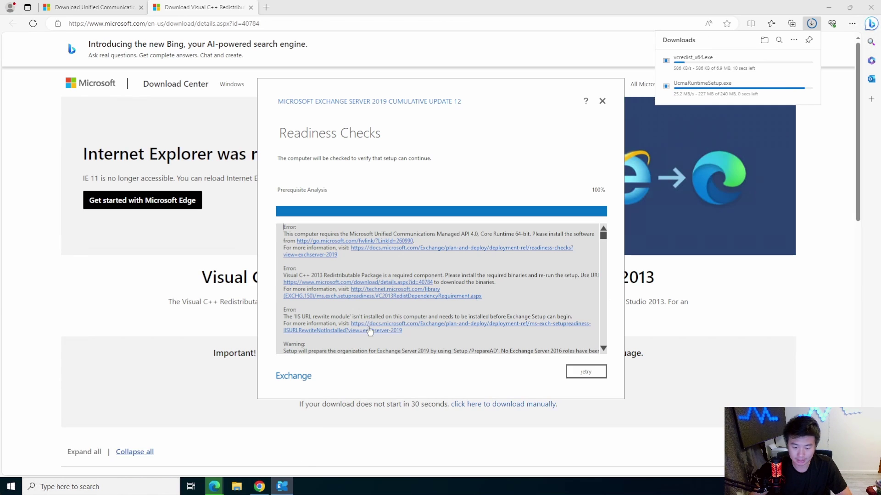
pyautogui.click(381, 324)
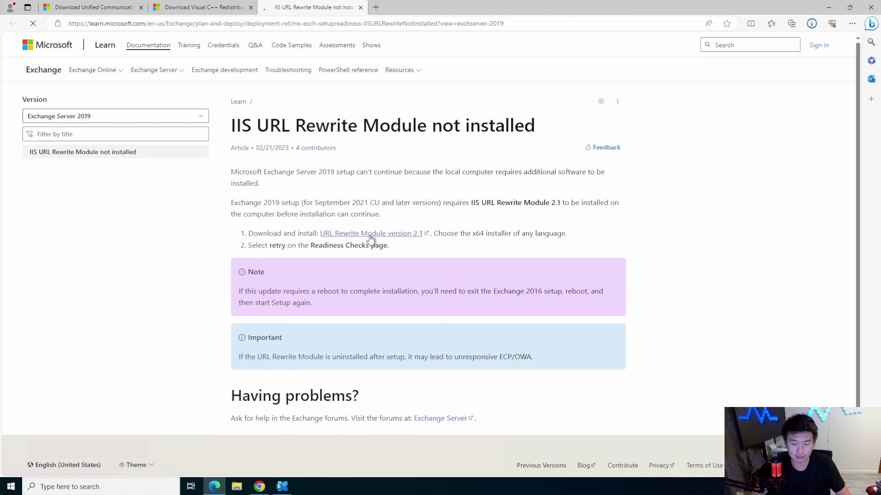
pyautogui.click(369, 235)
pyautogui.scroll(-8, 447, 282)
pyautogui.scroll(-15, 442, 283)
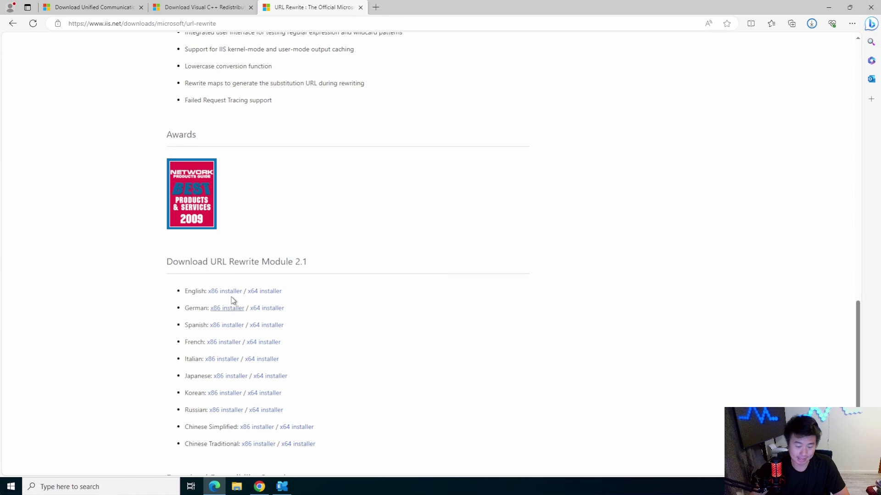
pyautogui.click(269, 291)
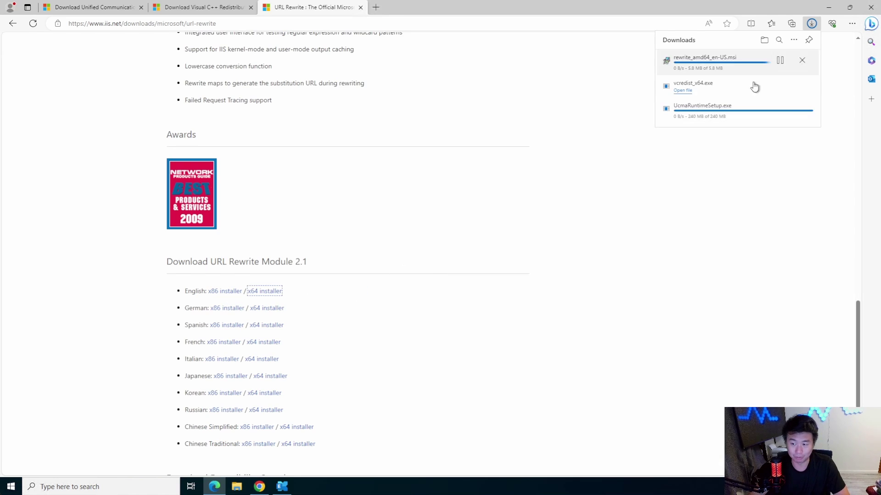
pyautogui.click(237, 486)
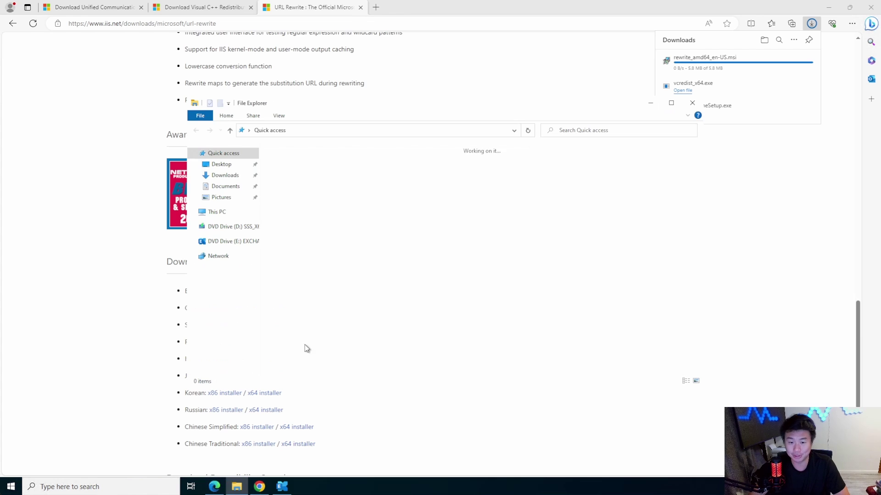
# Run UcmaRuntimeSetup from Downloads, accept its license and install the UCMA 4.0 Runtime
pyautogui.click(225, 175)
pyautogui.click(324, 174)
pyautogui.doubleClick(324, 177)
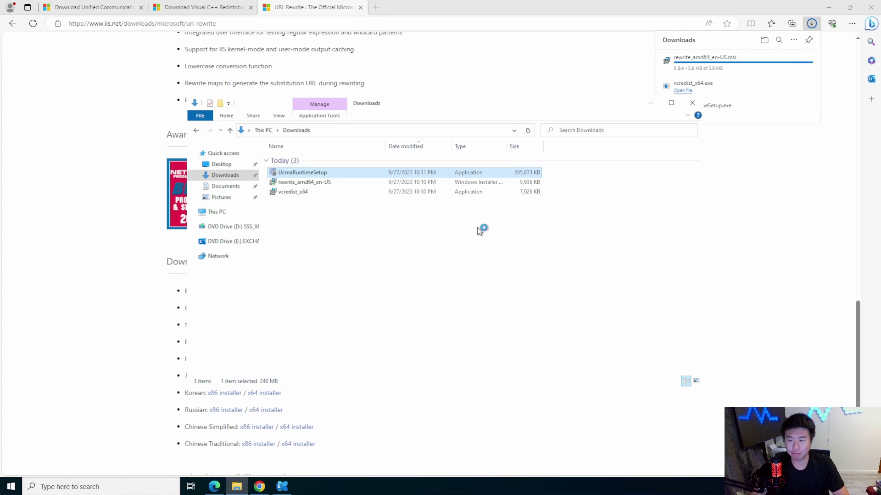
pyautogui.click(833, 9)
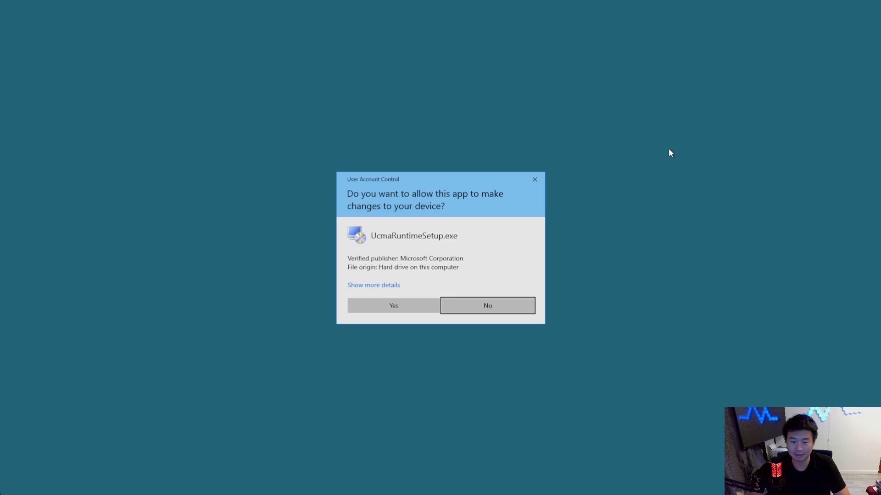
pyautogui.click(392, 306)
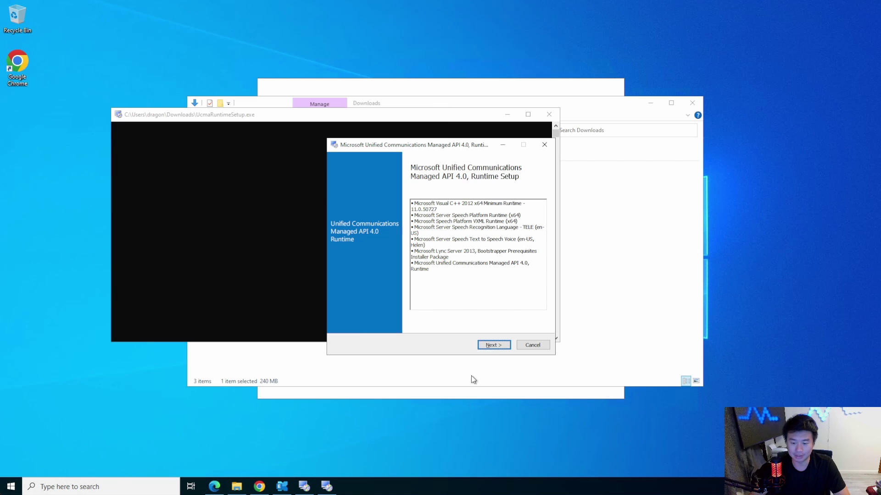
pyautogui.click(489, 346)
pyautogui.click(416, 270)
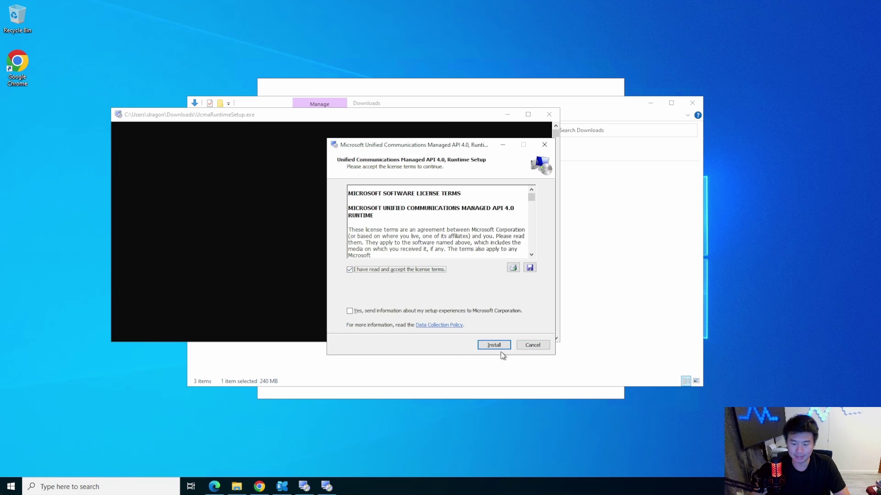
pyautogui.click(494, 345)
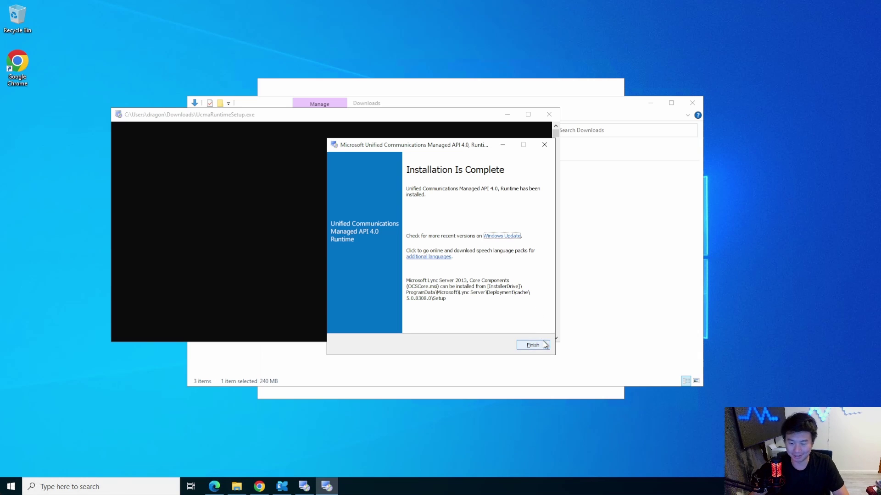
pyautogui.click(542, 345)
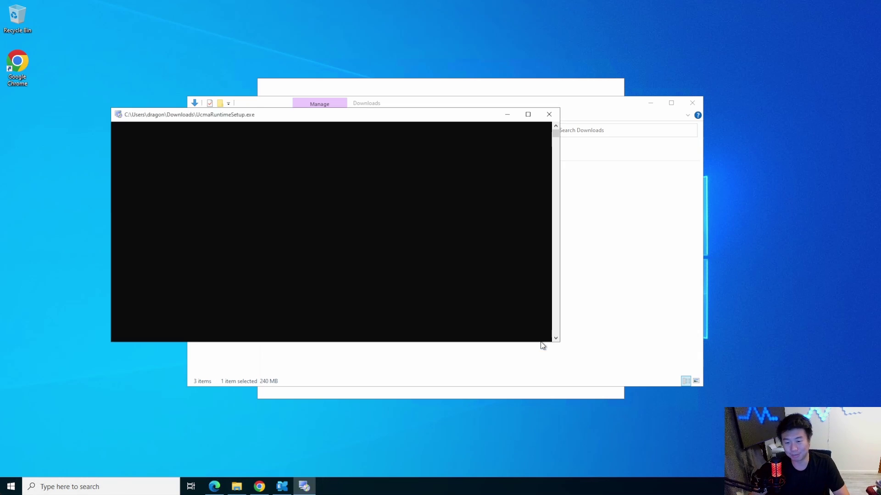
# Install the URL Rewrite module from rewrite_amd64_en-US, accepting its license
pyautogui.doubleClick(311, 183)
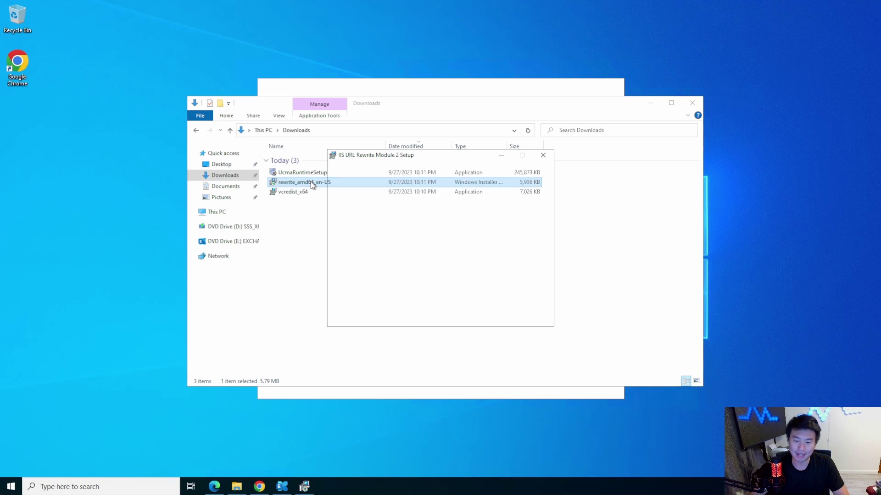
pyautogui.click(477, 315)
pyautogui.click(433, 298)
pyautogui.click(481, 316)
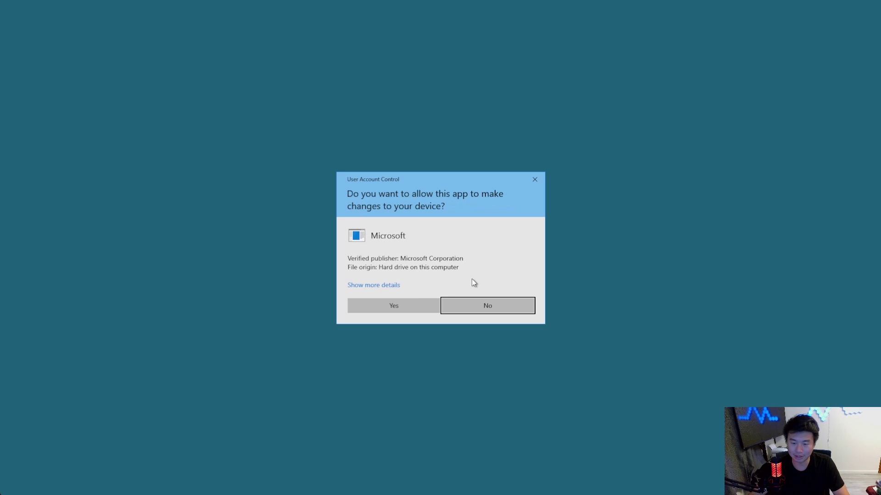
pyautogui.click(410, 307)
pyautogui.click(499, 87)
pyautogui.moveTo(499, 87); pyautogui.dragTo(725, 28)
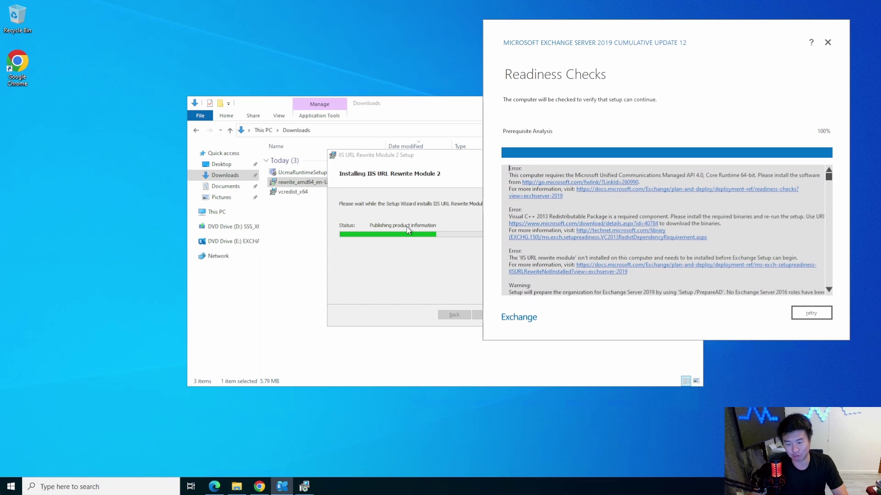
pyautogui.click(408, 249)
pyautogui.click(488, 315)
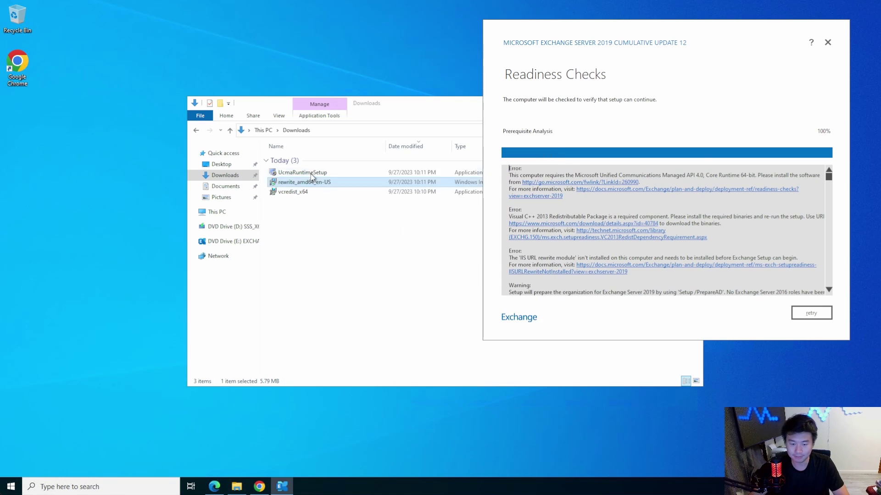
# Install the Visual C++ 2013 x64 redistributable, then retry Exchange's readiness checks
pyautogui.doubleClick(314, 191)
pyautogui.click(398, 281)
pyautogui.click(492, 295)
pyautogui.click(400, 305)
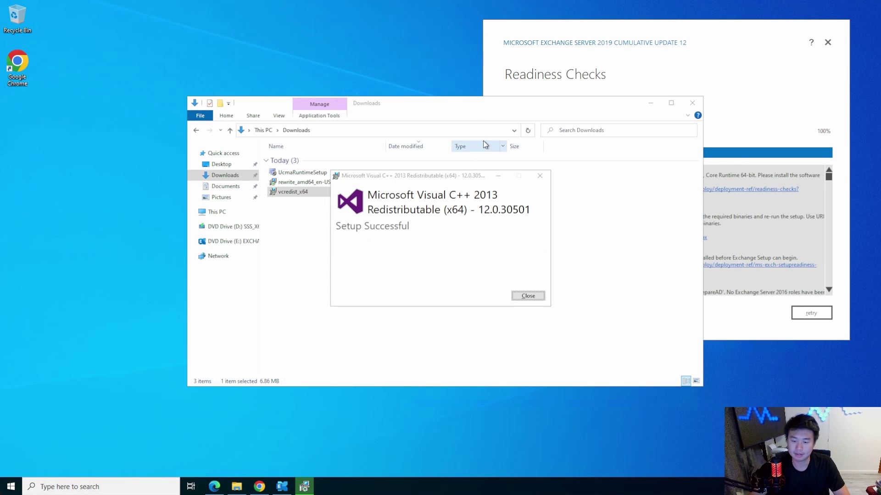
pyautogui.click(528, 296)
pyautogui.click(655, 104)
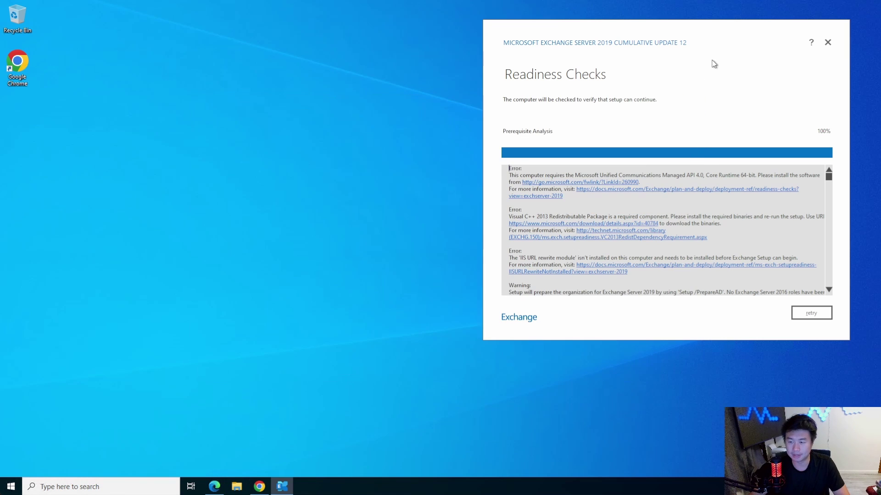
pyautogui.click(811, 313)
# Recenter the setup window and start installing Exchange once only PrepareAD warnings remain
pyautogui.moveTo(671, 35); pyautogui.dragTo(420, 62)
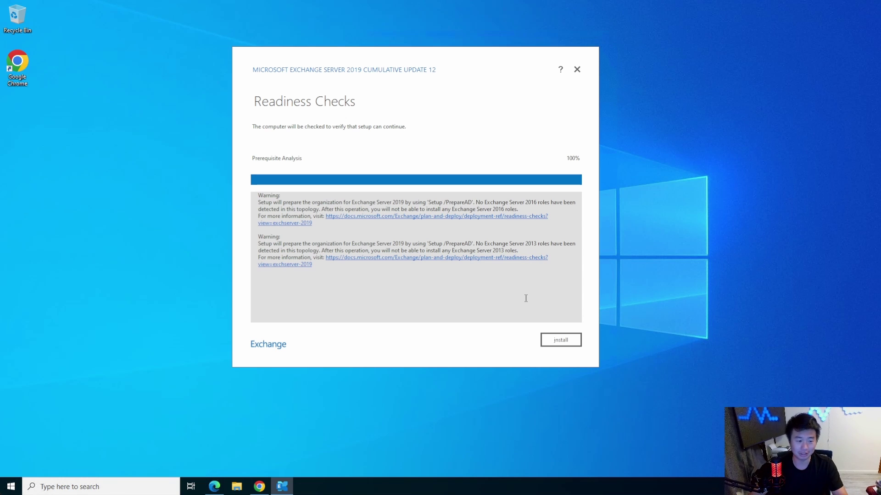
pyautogui.click(563, 343)
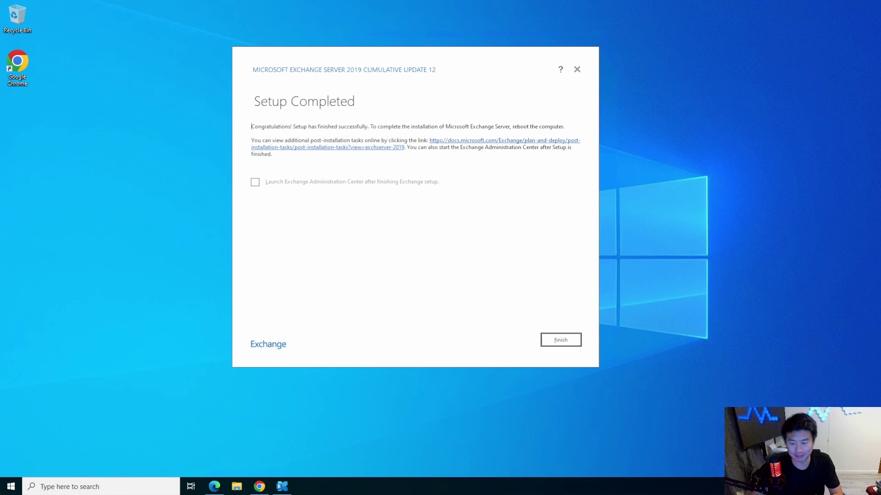
# Close the setup wizard after it reports Setup Completed
pyautogui.click(564, 342)
# Restart the server from the Start context menu and acknowledge the ended remote session
pyautogui.rightClick(11, 486)
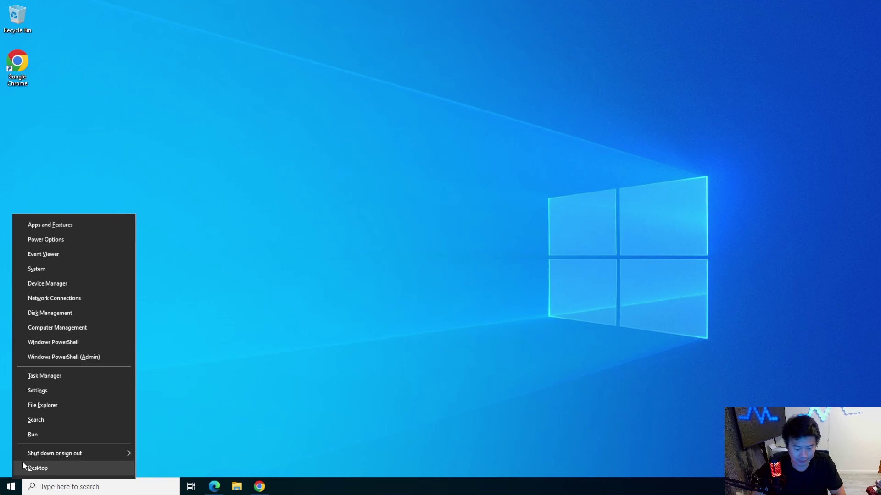
pyautogui.moveTo(41, 452)
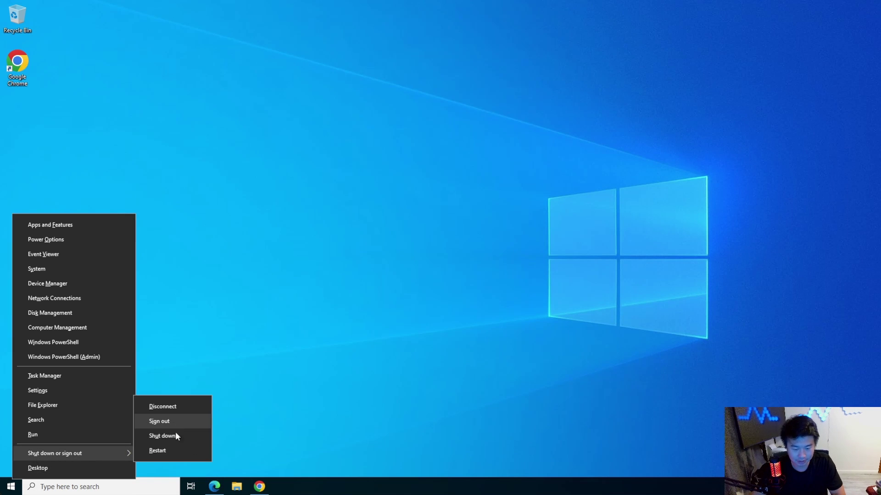
pyautogui.click(175, 452)
pyautogui.click(163, 461)
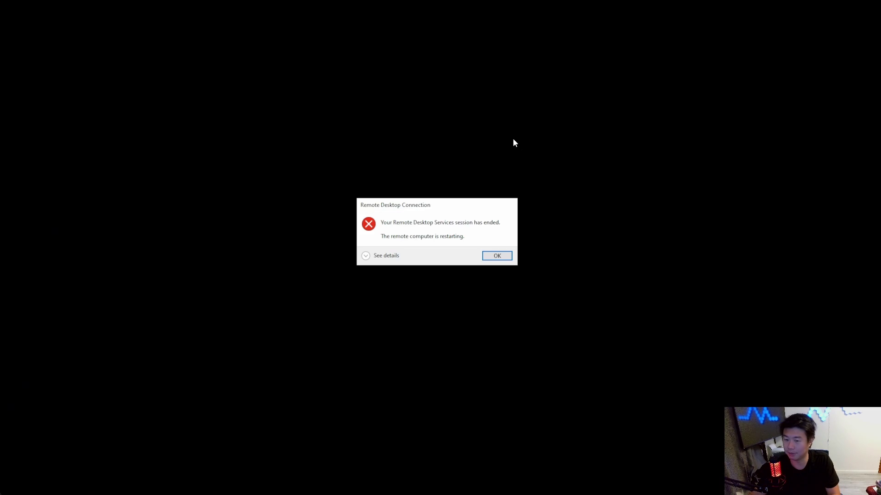
pyautogui.click(496, 256)
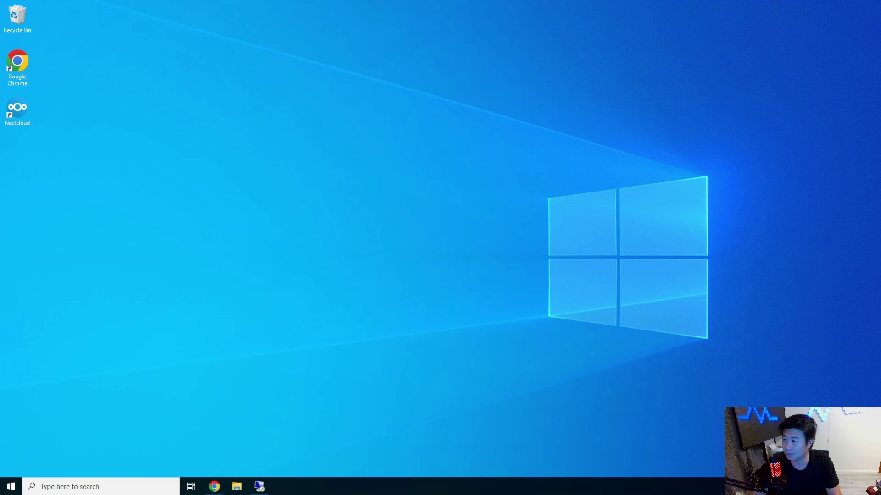
pyautogui.rightClick(264, 488)
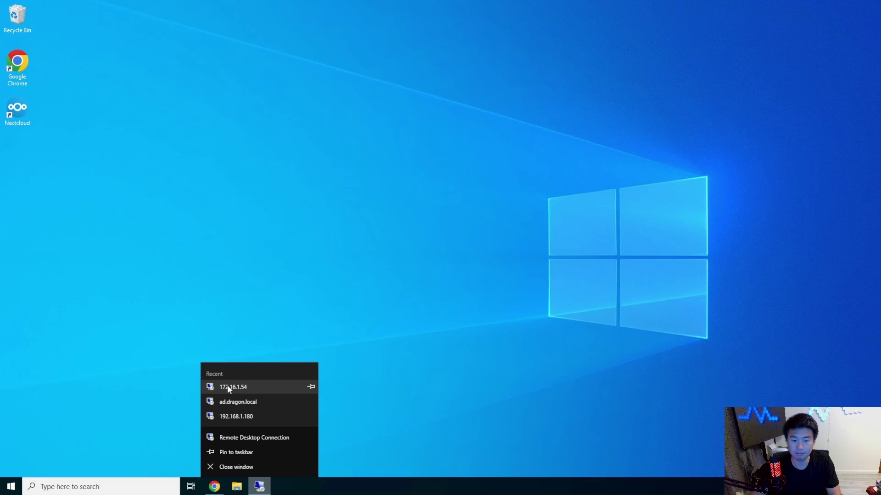
# Reconnect to 172.16.1.54, enter the account password and accept the certificate warning
pyautogui.click(228, 389)
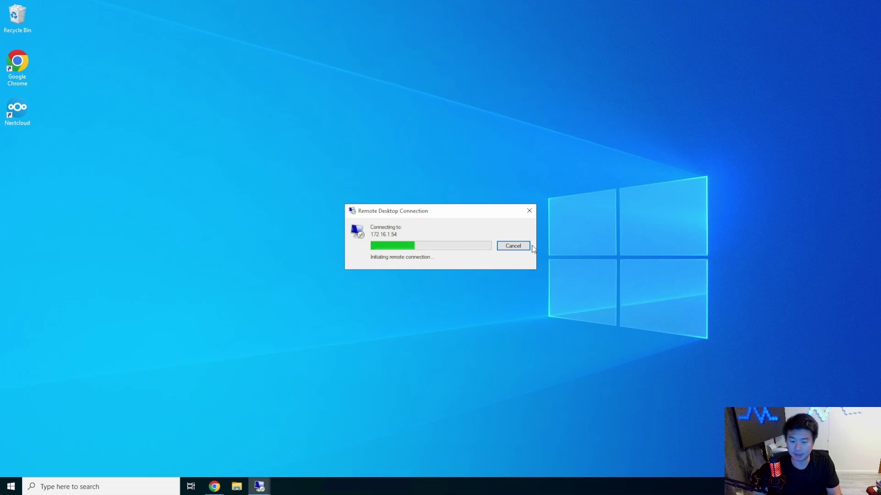
pyautogui.write('••••••••••••••')
pyautogui.press('Return')
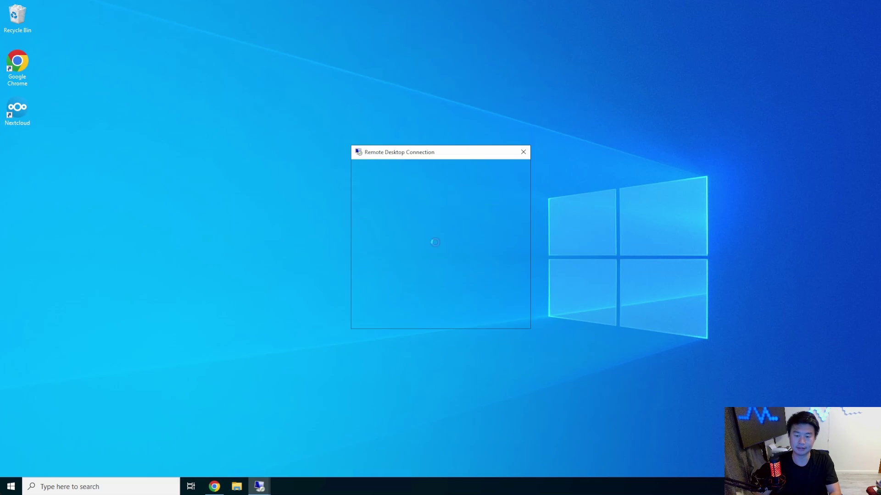
pyautogui.click(457, 315)
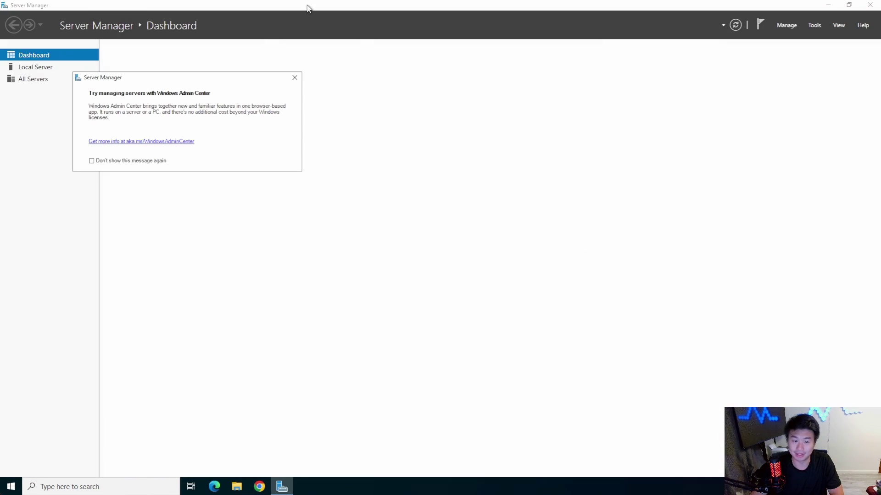
# Dismiss the Windows Admin Center notice and launch Exchange Administrative Center from Start's Exchange Server 2019 group
pyautogui.click(296, 79)
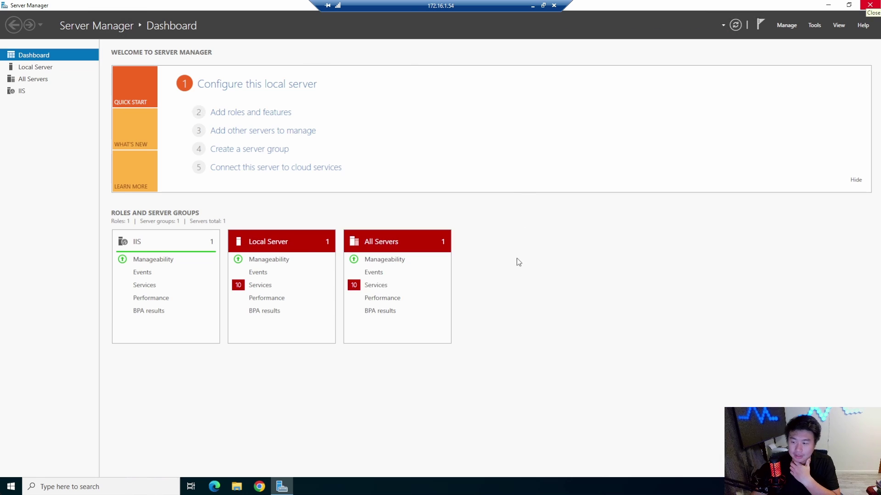
pyautogui.click(827, 6)
pyautogui.click(11, 486)
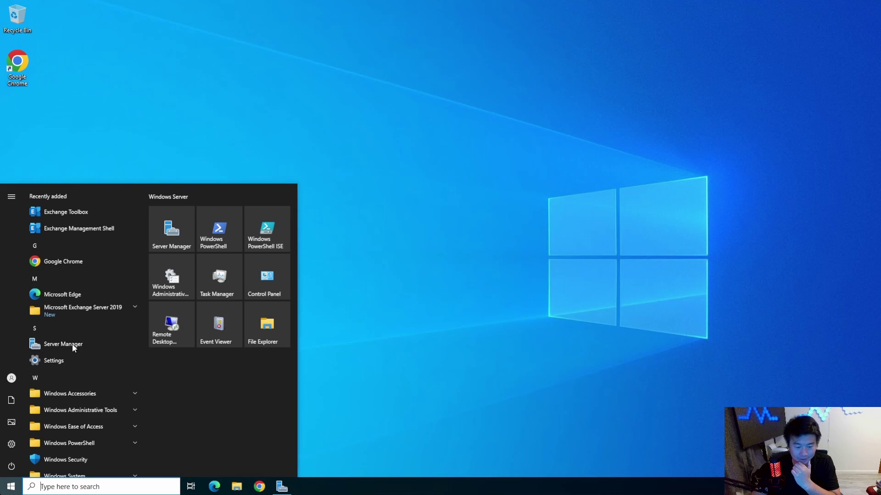
pyautogui.click(88, 308)
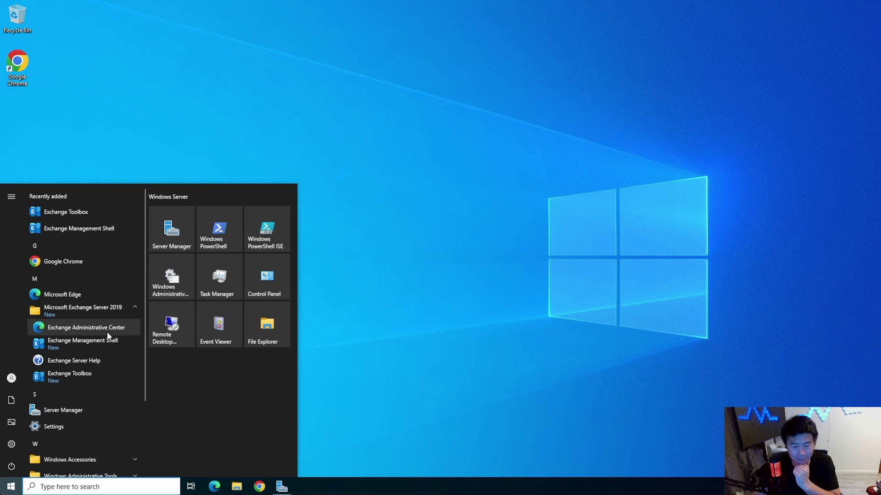
pyautogui.click(106, 328)
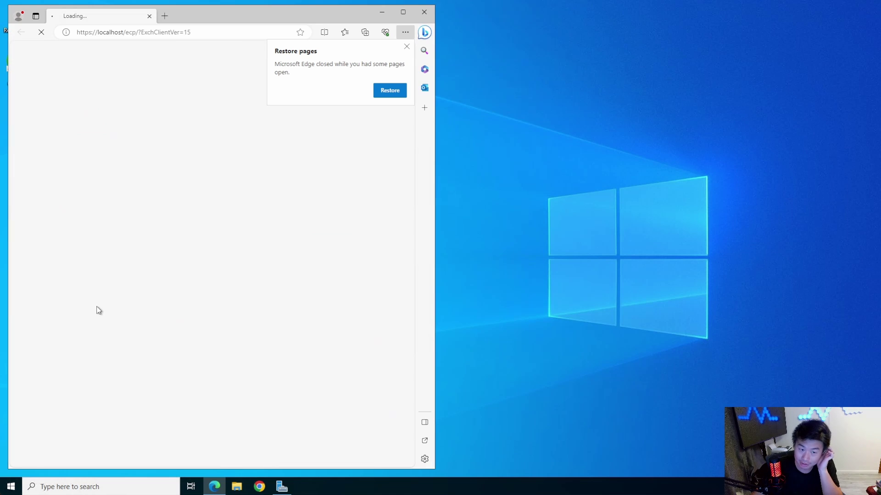
pyautogui.click(405, 6)
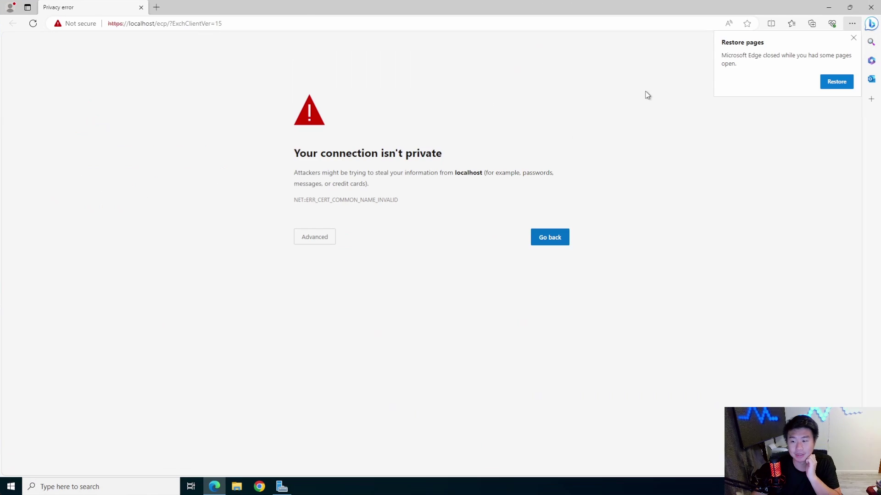
# Get past the restore prompt and certificate warning to reach the Exchange Admin Center sign-in page
pyautogui.click(853, 37)
pyautogui.click(301, 236)
pyautogui.click(349, 298)
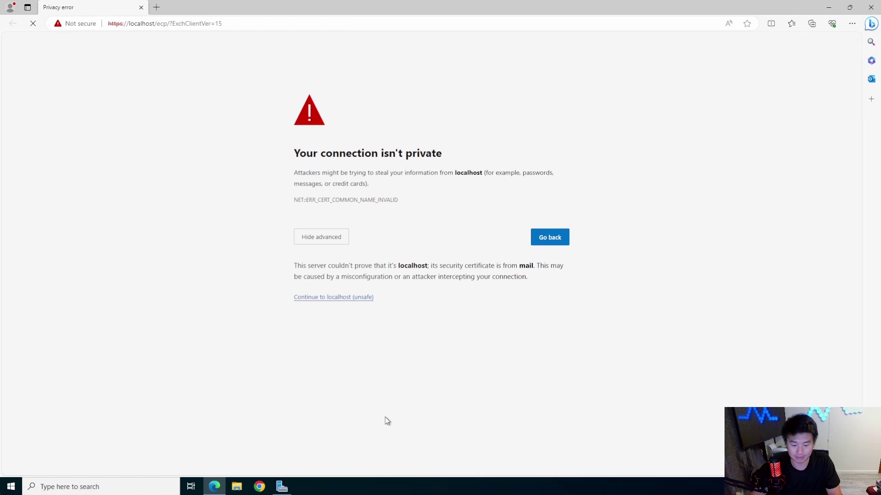
pyautogui.click(289, 488)
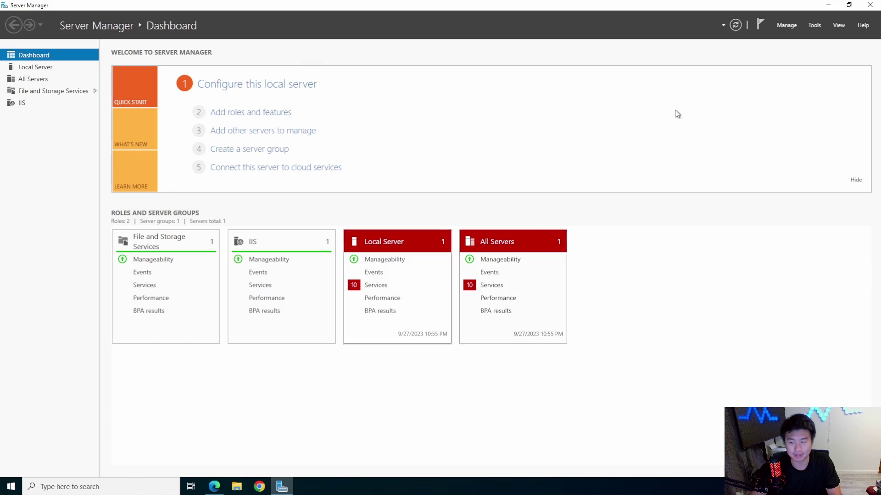
pyautogui.click(828, 5)
# Sign in to the Exchange Admin Center with the domain admin account and its password
pyautogui.write('dragon.local\\dragon')
pyautogui.press('Tab')
pyautogui.write('••••••••••••')
pyautogui.press('Return')
pyautogui.click(439, 237)
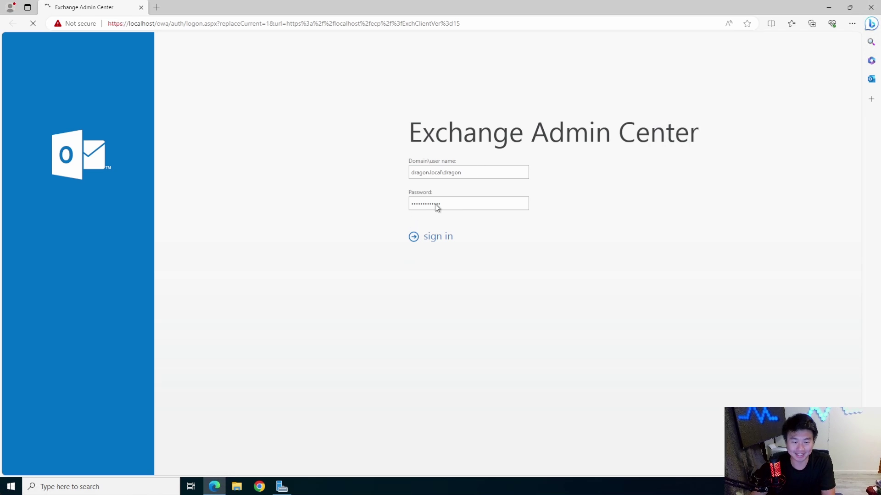
pyautogui.click(428, 236)
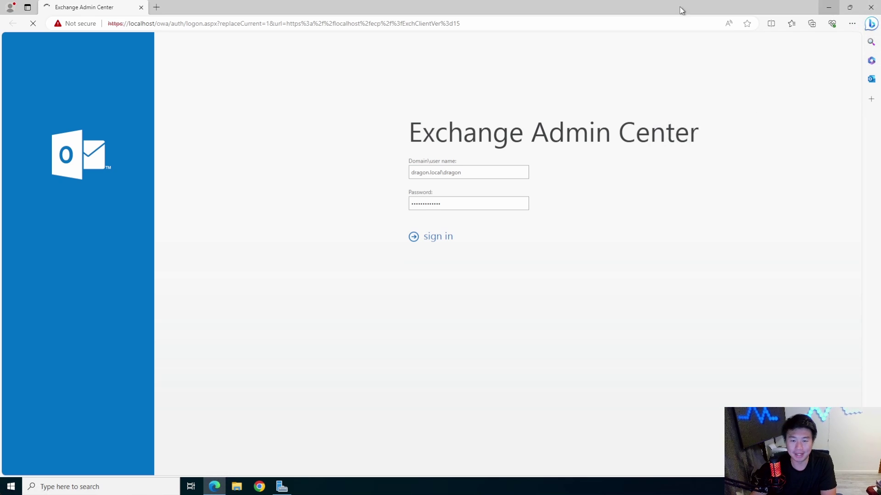
# Minimize the Remote Desktop session and bring up the local Chrome window
pyautogui.moveTo(466, 4)
pyautogui.click(533, 5)
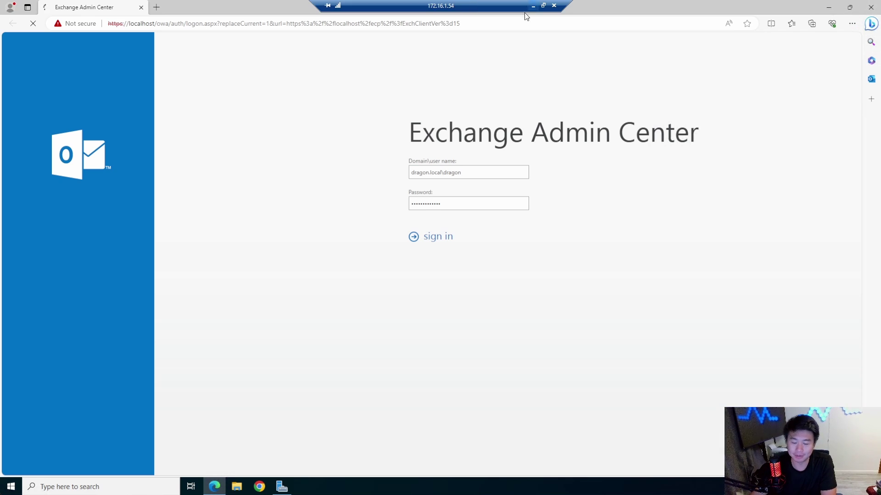
pyautogui.click(213, 487)
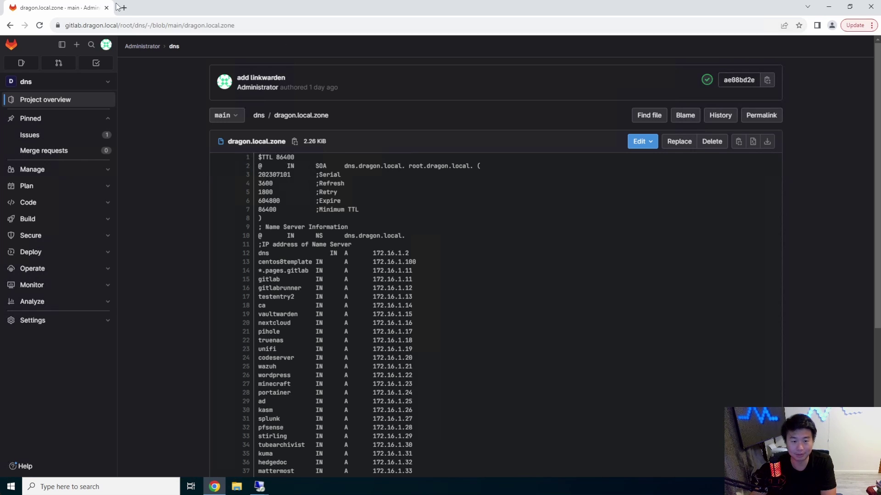
pyautogui.click(118, 8)
pyautogui.write('https://mail.')
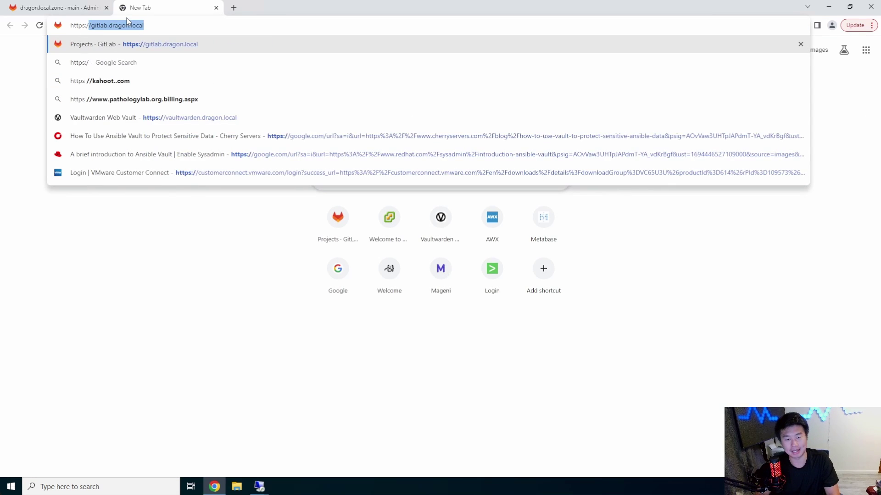
pyautogui.write('dragon.local.')
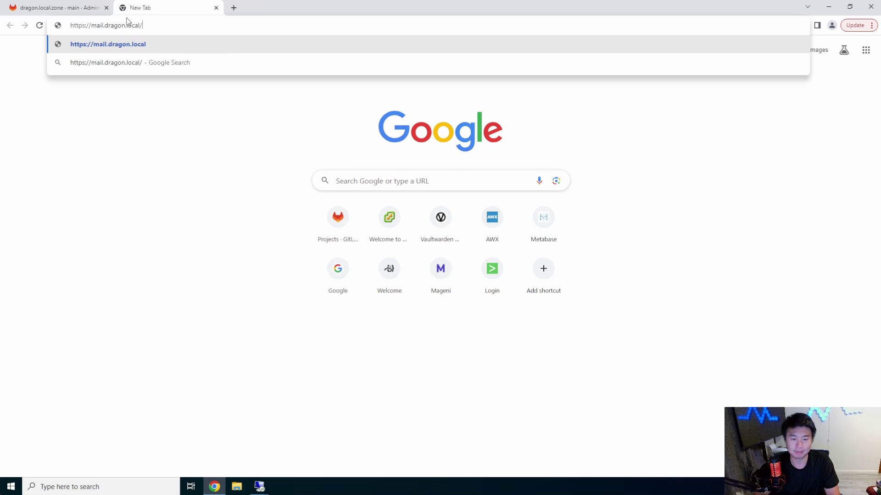
pyautogui.press('Return')
pyautogui.click(329, 283)
pyautogui.click(354, 354)
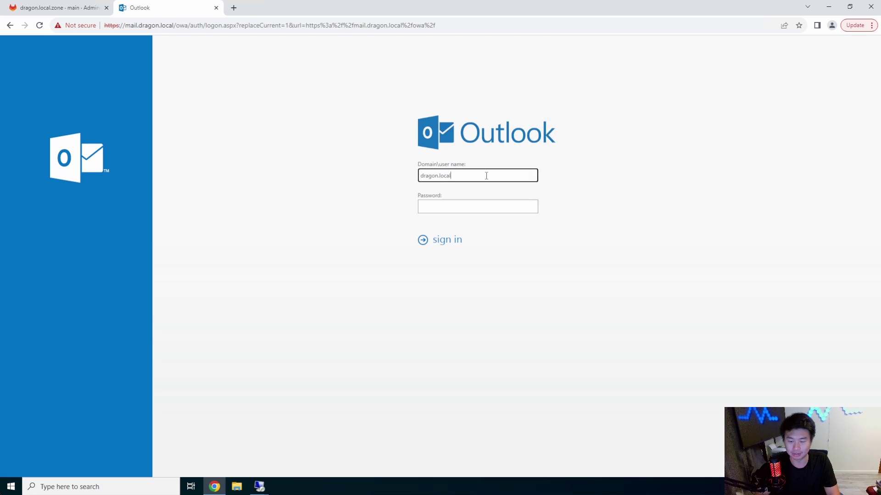
# Submit the Outlook on the web sign-in and restore the Remote Desktop session
pyautogui.press('Tab')
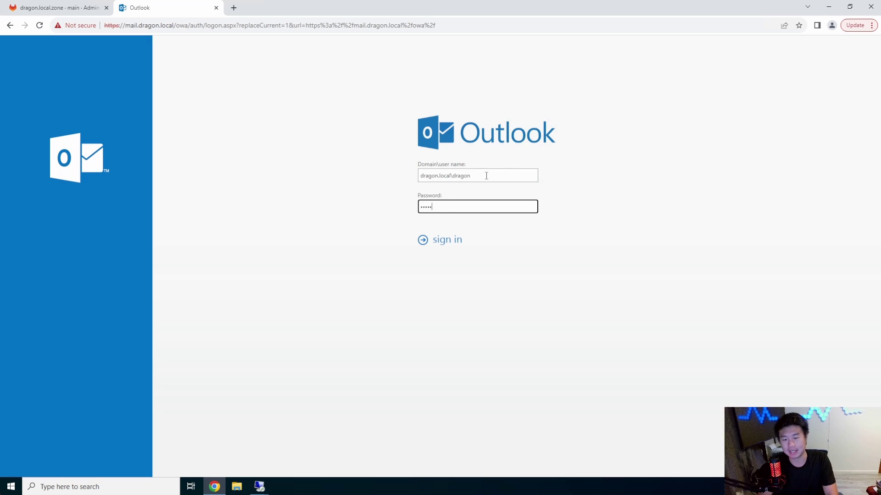
pyautogui.press('Return')
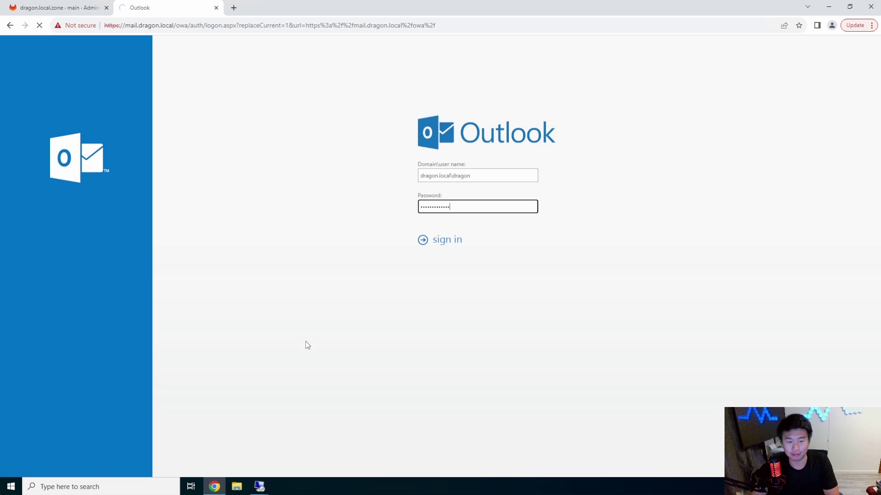
pyautogui.moveTo(259, 486)
pyautogui.click(306, 454)
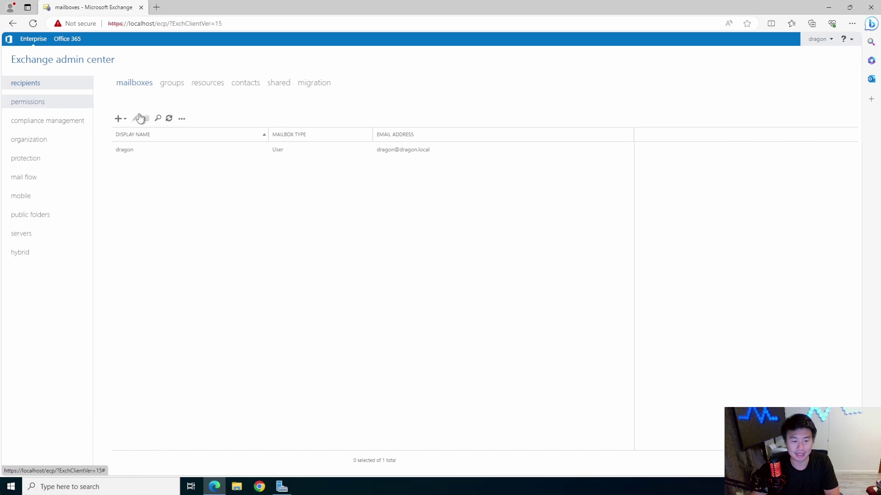
# View the existing mailbox's details in Exchange admin center, then minimize Remote Desktop
pyautogui.click(139, 150)
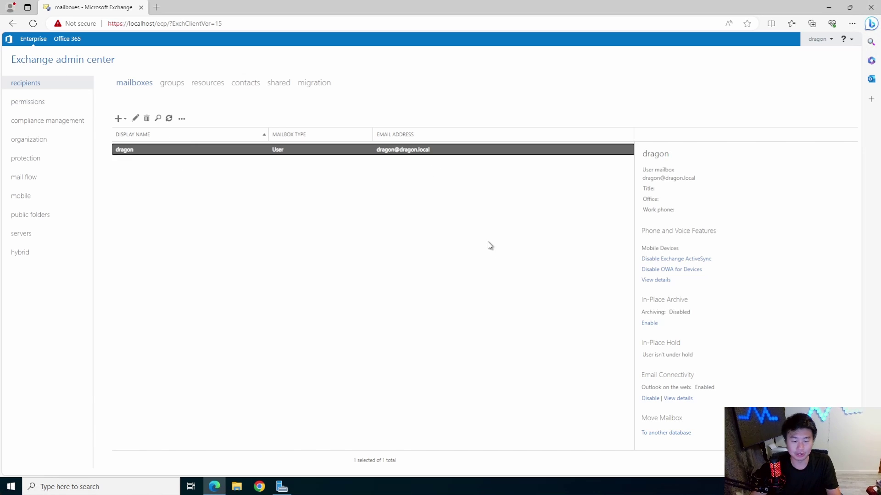
pyautogui.click(470, 95)
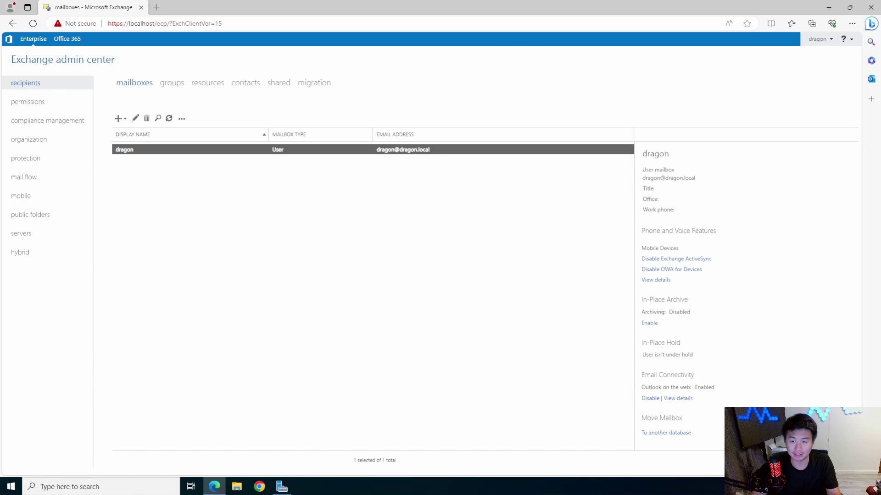
pyautogui.moveTo(477, 5)
pyautogui.click(533, 6)
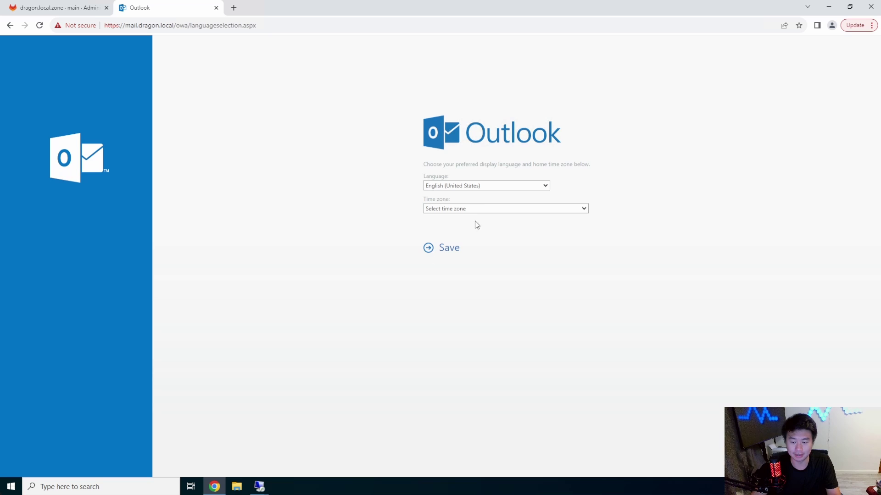
# Set the time zone to (UTC-06:00) Central Time (US & Canada), save, and open the Inbox
pyautogui.click(480, 207)
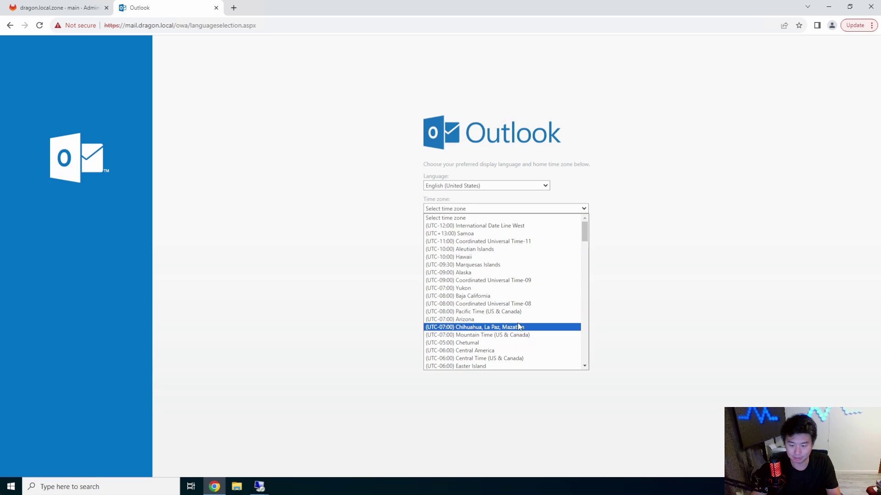
pyautogui.click(516, 359)
pyautogui.click(445, 252)
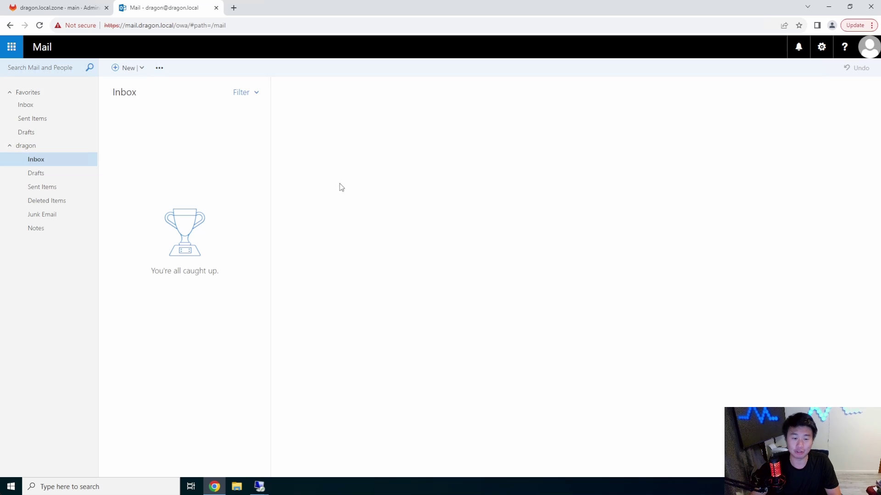
pyautogui.click(38, 103)
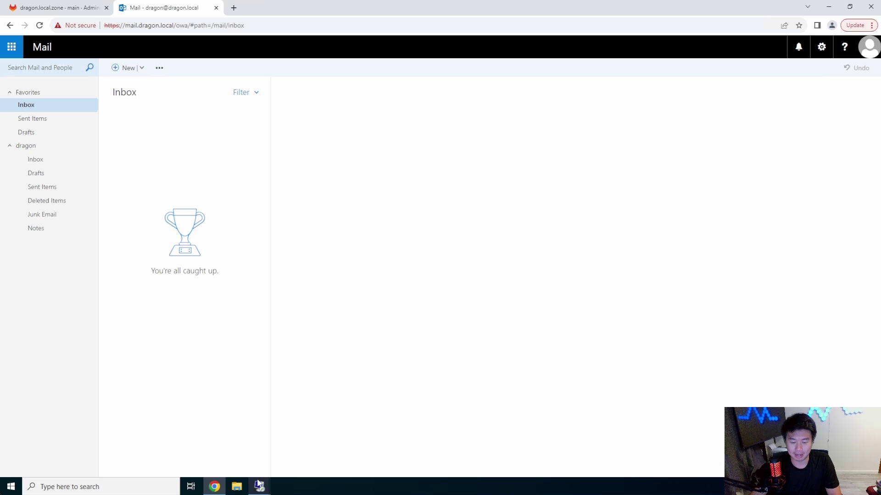
# Return to the server and open the Users container's context menu in Active Directory Users and Computers
pyautogui.moveTo(258, 484)
pyautogui.click(220, 455)
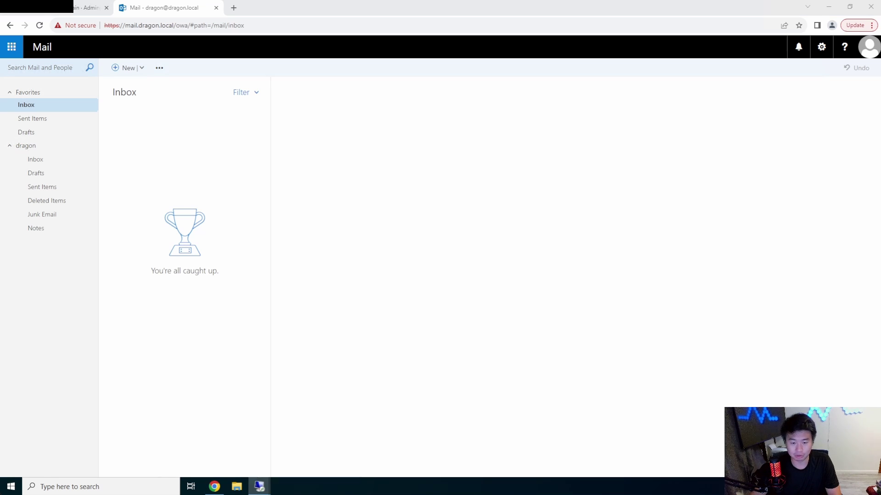
pyautogui.rightClick(345, 196)
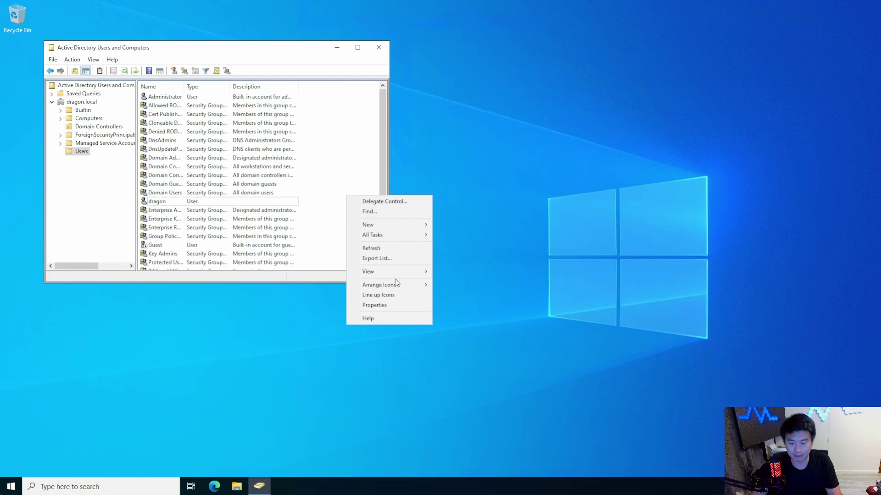
# Start a new domain user named dragon2 and fill in its logon name
pyautogui.moveTo(397, 226)
pyautogui.click(467, 329)
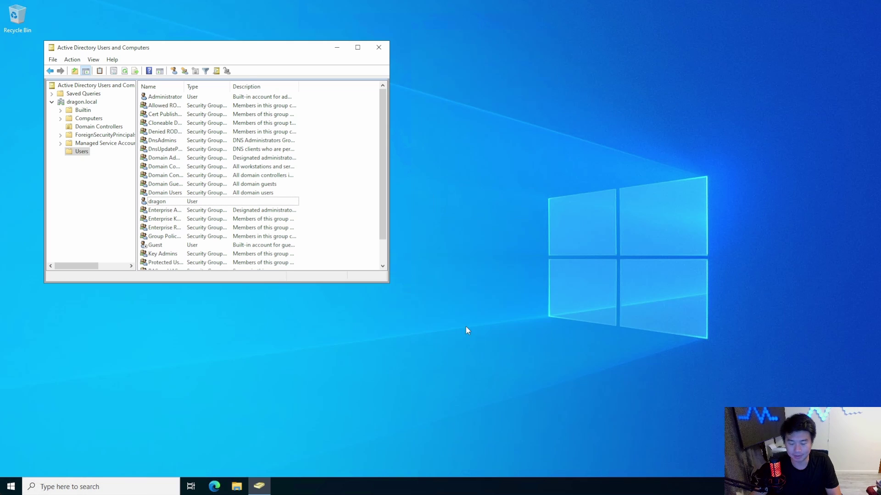
pyautogui.write('dragon2')
pyautogui.press('Tab')
pyautogui.press('Tab')
# Set the user's password, clear must-change-at-next-logon, make it never expire, and finish
pyautogui.press('Tab')
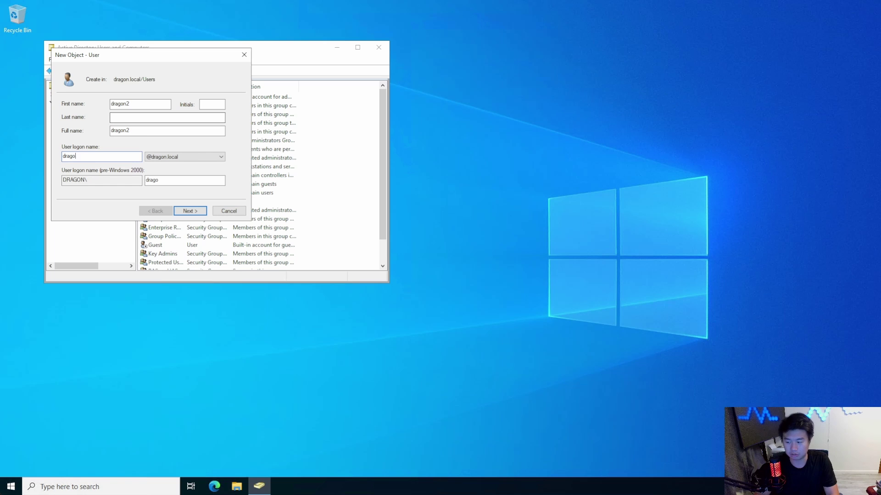
pyautogui.click(189, 212)
pyautogui.press('Tab')
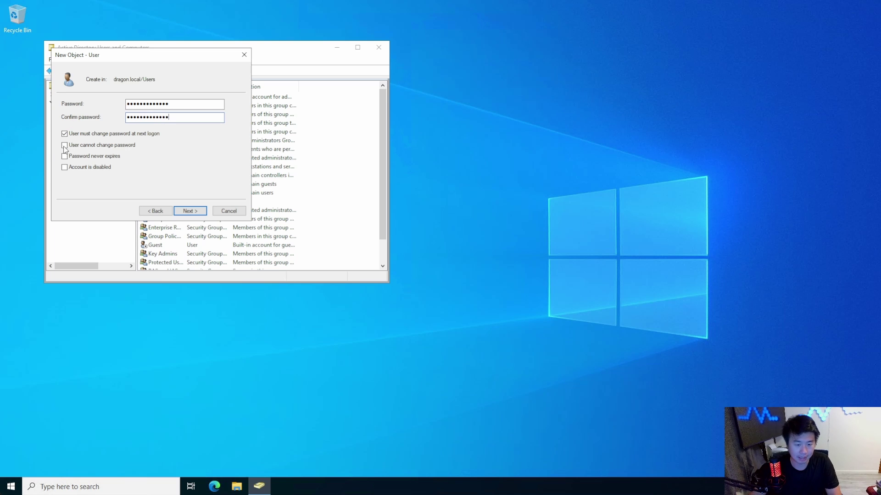
pyautogui.click(76, 134)
pyautogui.click(83, 157)
pyautogui.click(205, 212)
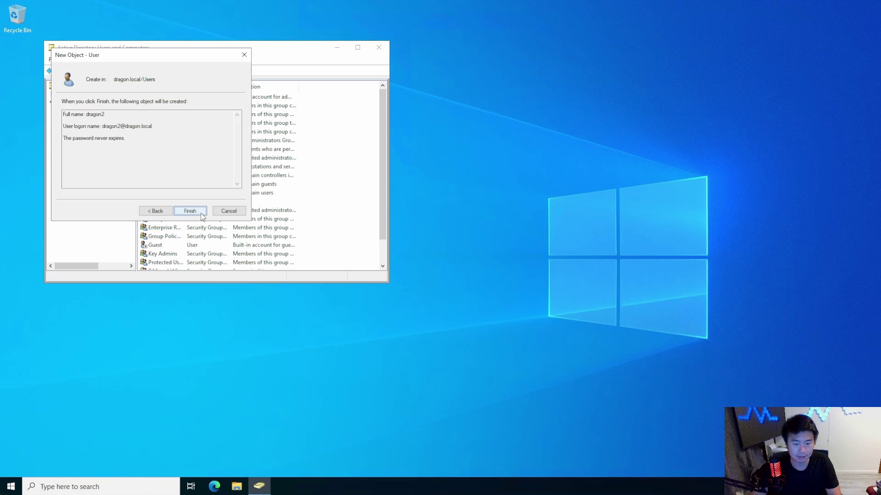
pyautogui.click(205, 212)
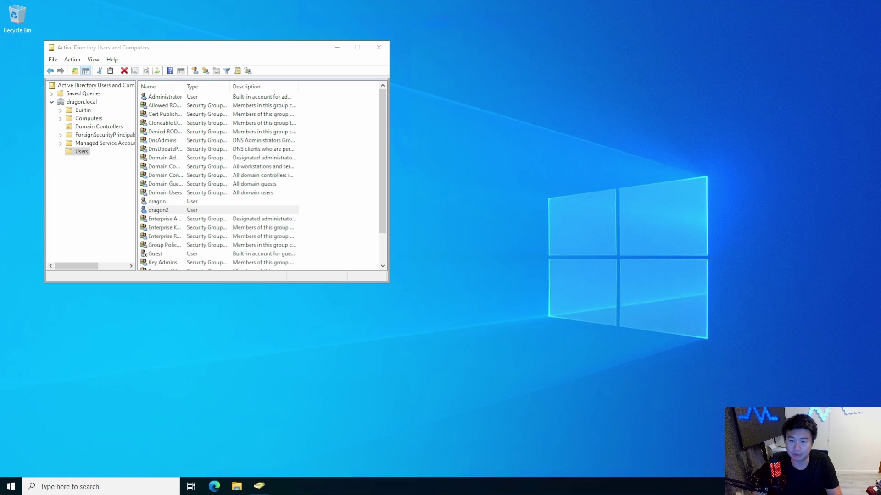
# Return to the server's Exchange admin center and start adding a new user mailbox
pyautogui.moveTo(492, 1)
pyautogui.click(533, 6)
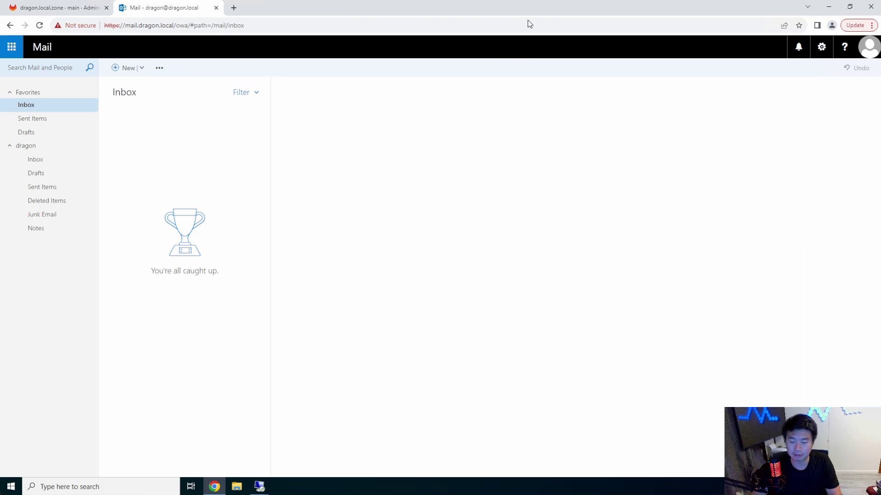
pyautogui.moveTo(260, 486)
pyautogui.click(302, 465)
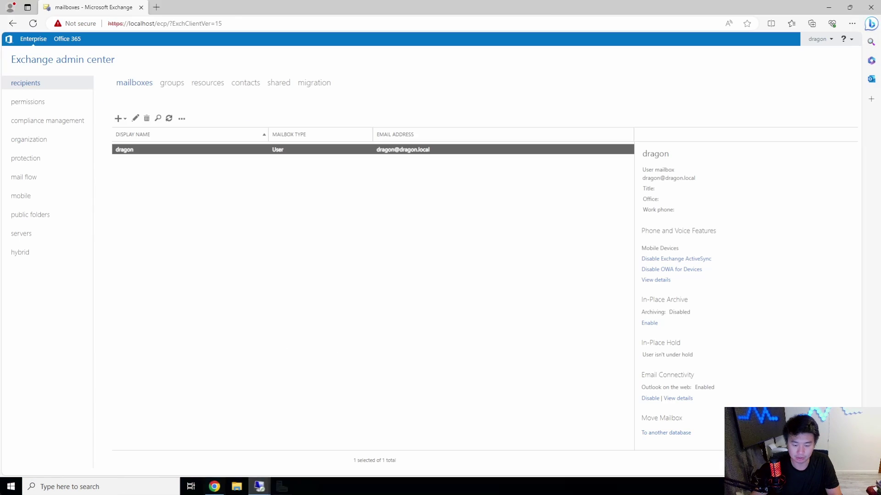
pyautogui.click(118, 118)
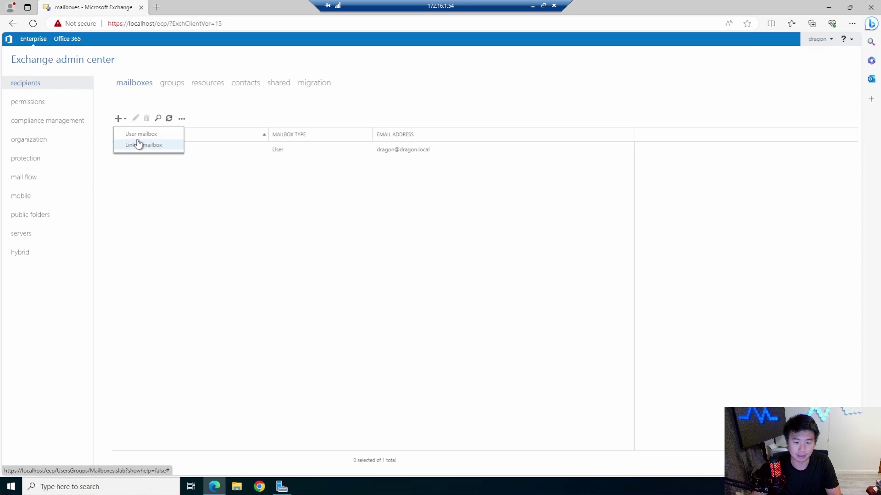
pyautogui.click(142, 134)
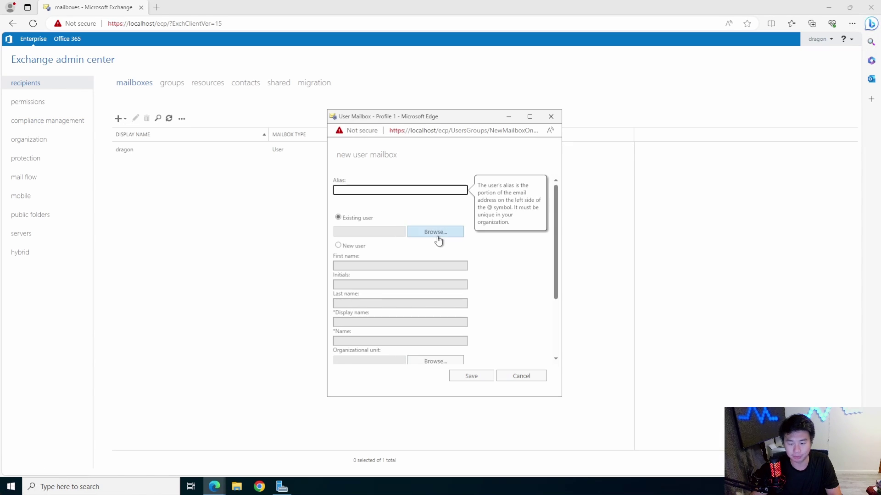
# Link the mailbox to existing user dragon2, save it, and view dragon2's mailbox details
pyautogui.click(439, 235)
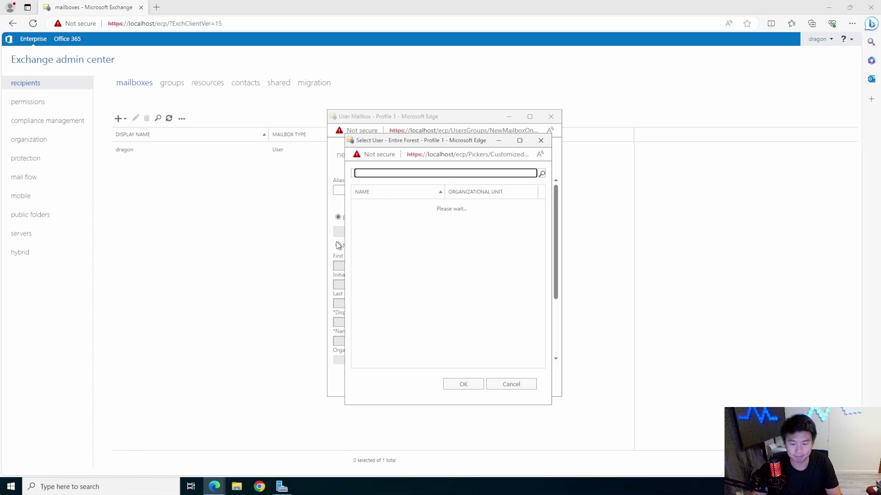
pyautogui.click(540, 140)
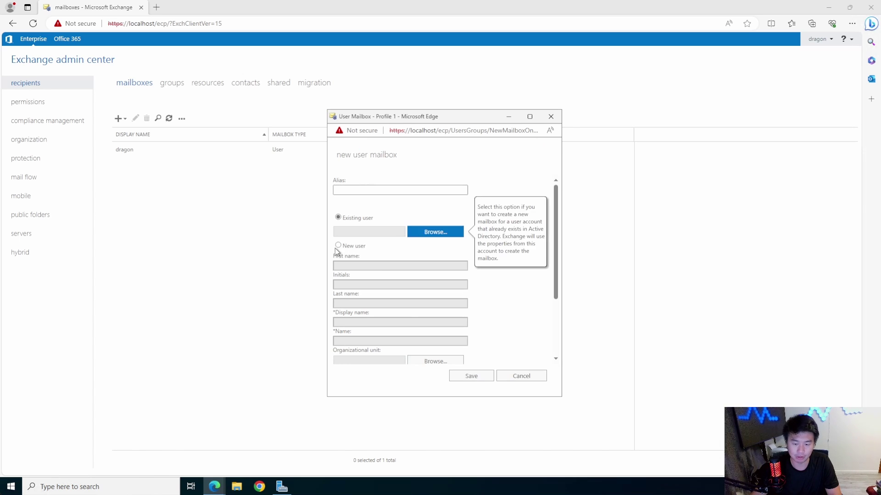
pyautogui.click(339, 247)
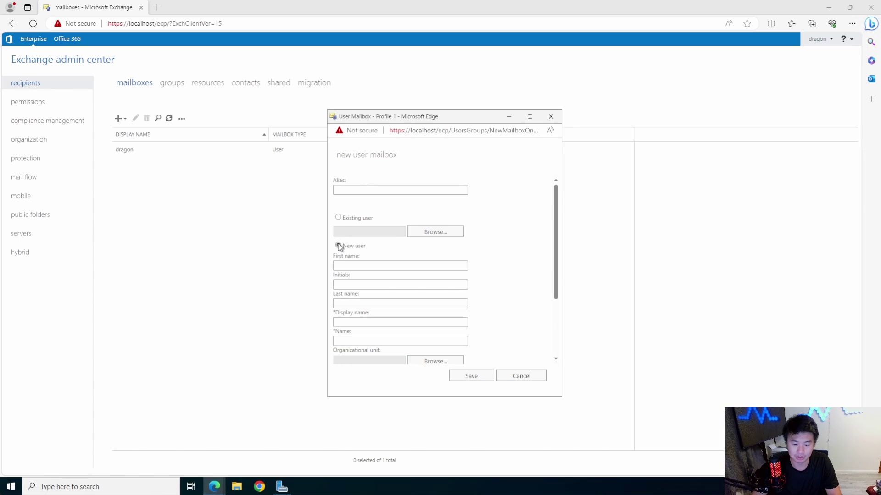
pyautogui.click(338, 218)
pyautogui.click(435, 232)
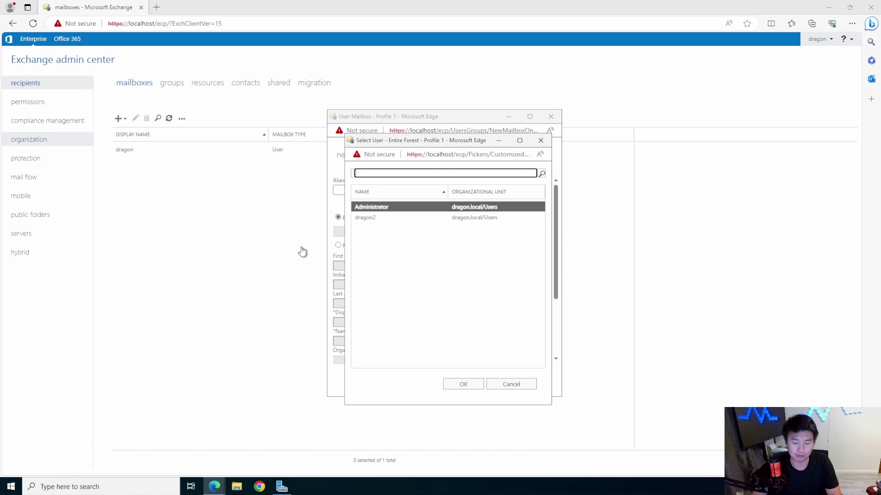
pyautogui.click(383, 219)
pyautogui.click(463, 384)
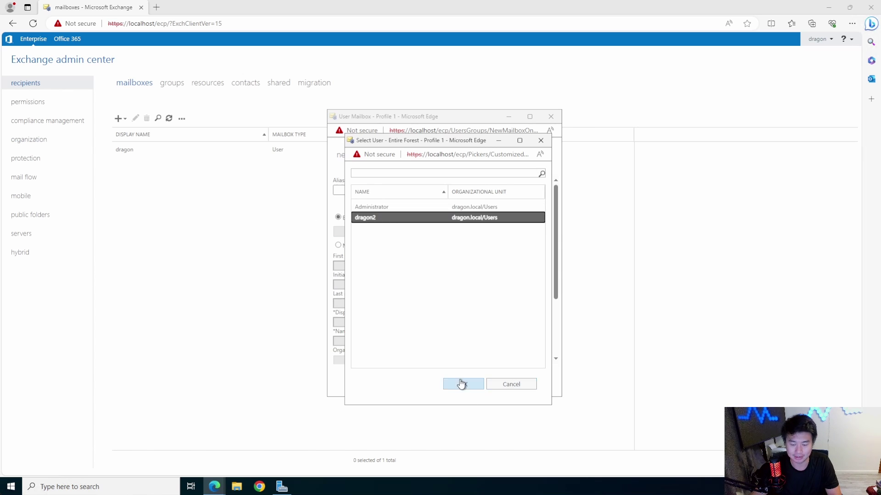
pyautogui.click(469, 377)
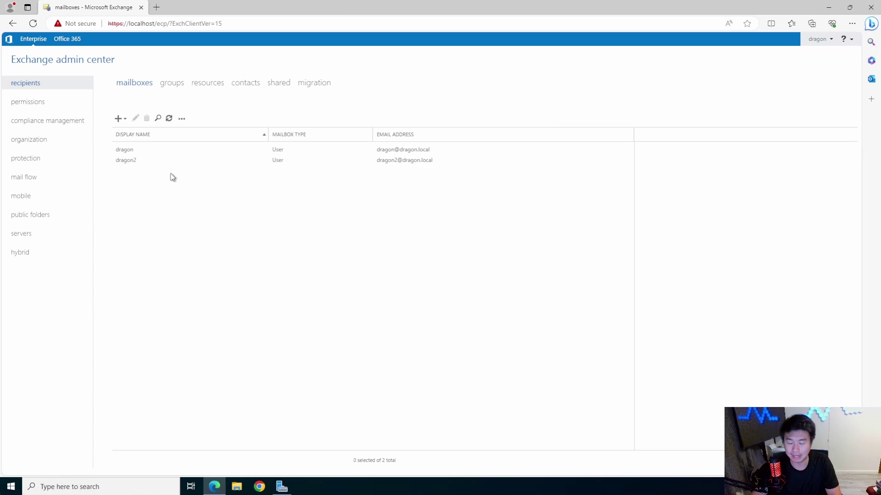
pyautogui.click(175, 161)
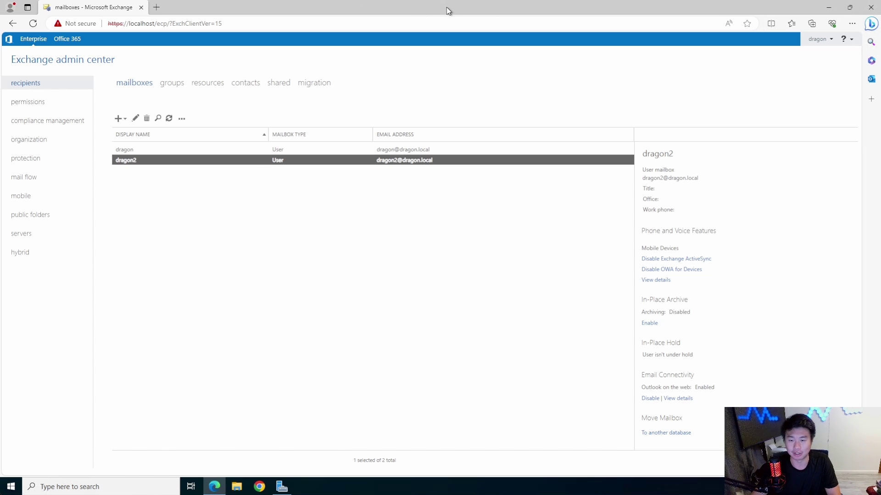
# From the local Outlook on the web, email dragon2 with subject 'Wooo' and body 'This is a test email'
pyautogui.click(532, 5)
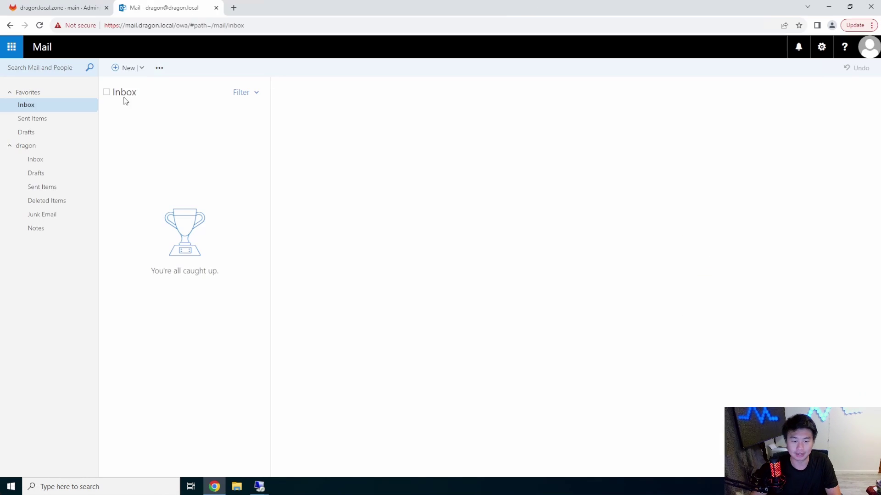
pyautogui.click(132, 70)
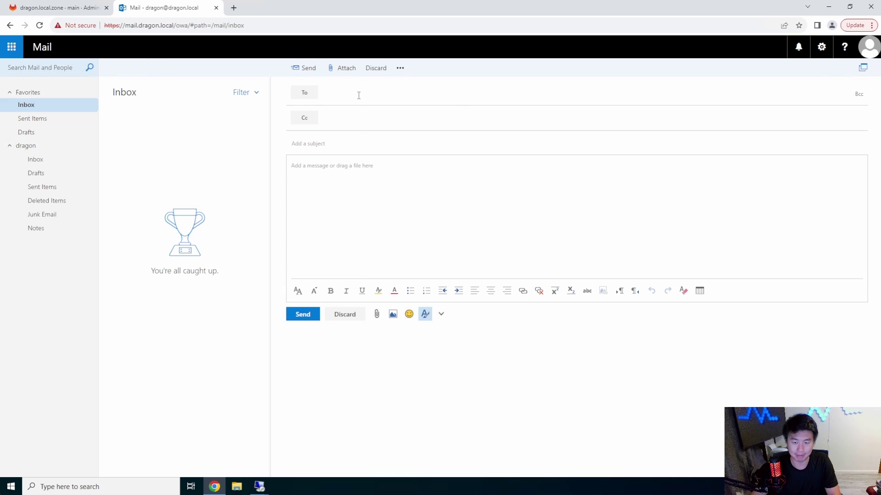
pyautogui.press('Return')
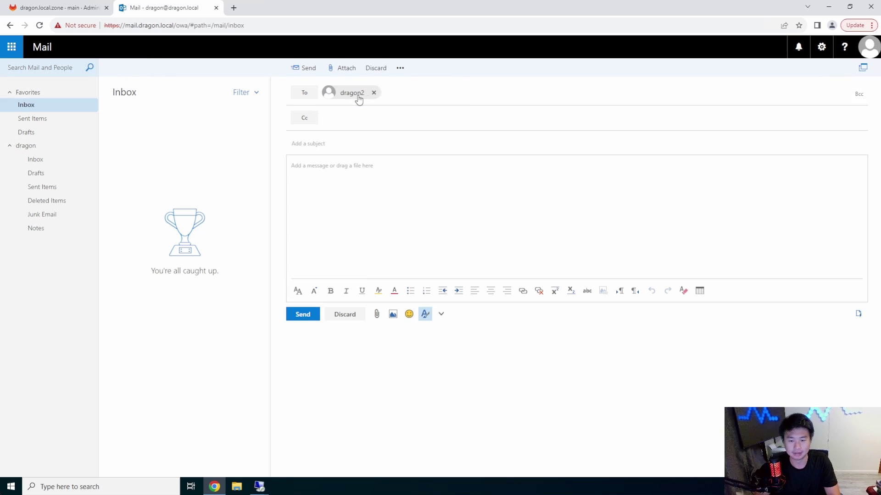
pyautogui.write('Wooo')
pyautogui.press('Tab')
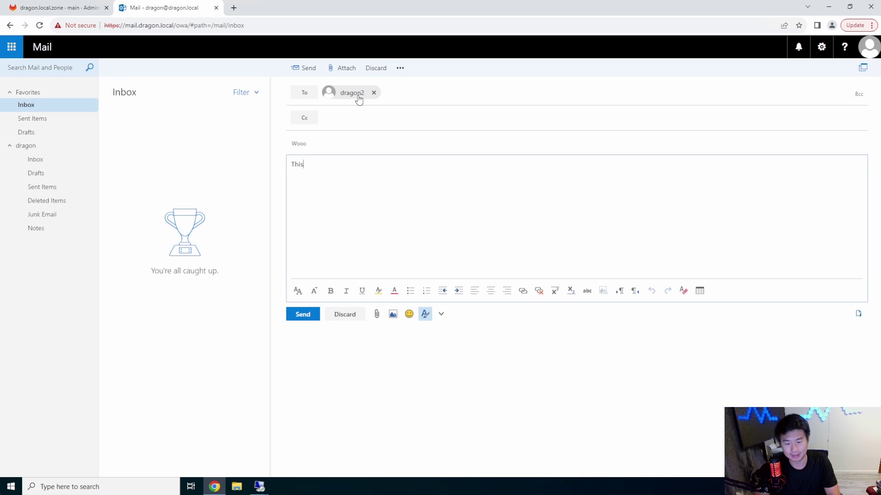
pyautogui.write('This is a test email')
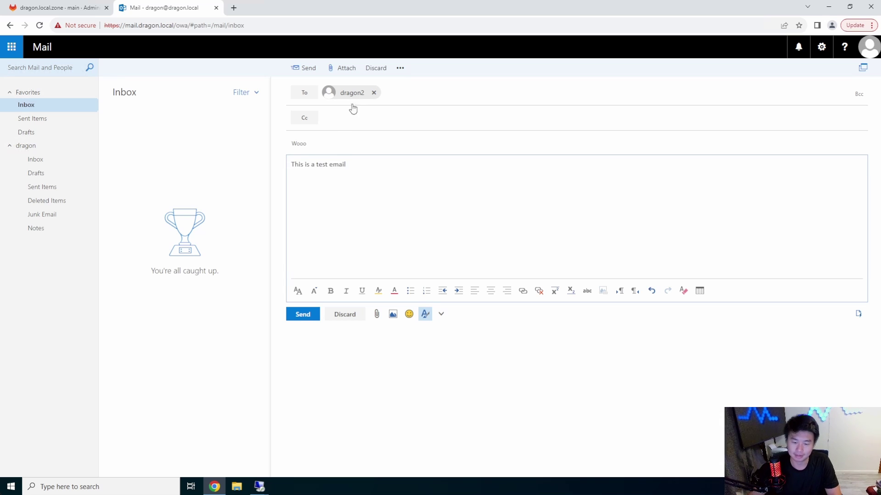
pyautogui.click(302, 314)
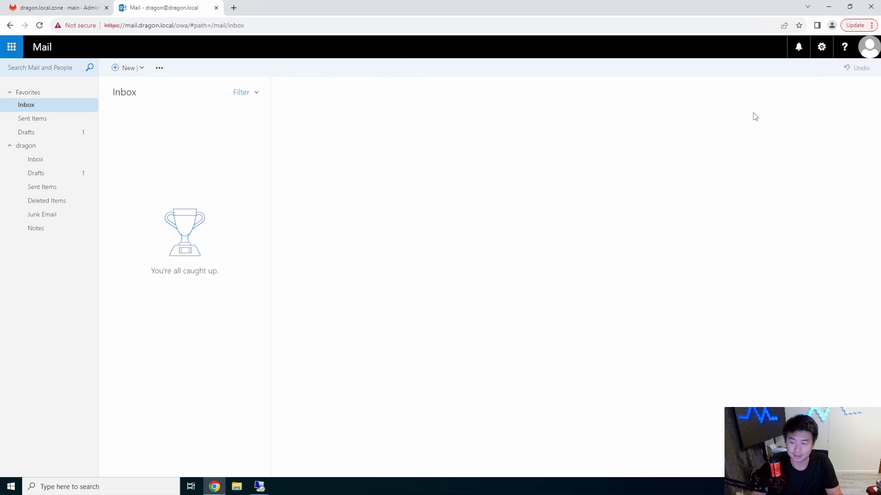
# Sign out of dragon's mailbox and sign back in as dragon2
pyautogui.click(869, 47)
pyautogui.click(805, 139)
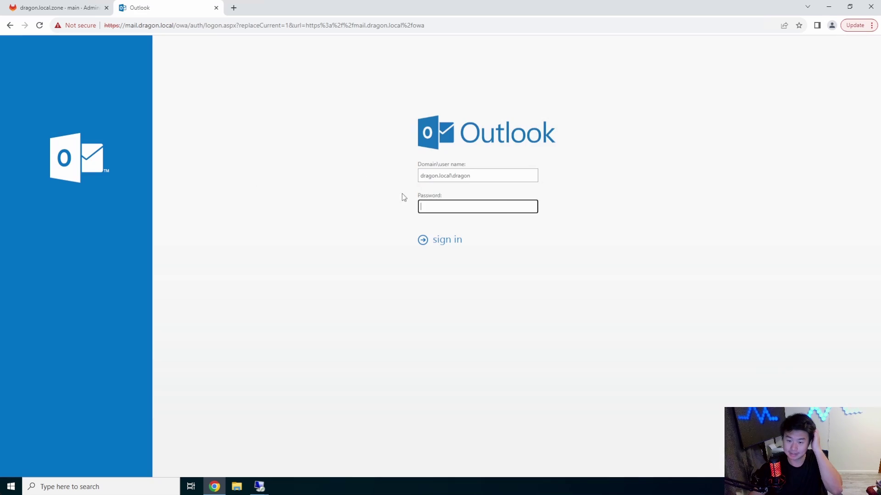
pyautogui.click(498, 177)
pyautogui.press('Tab')
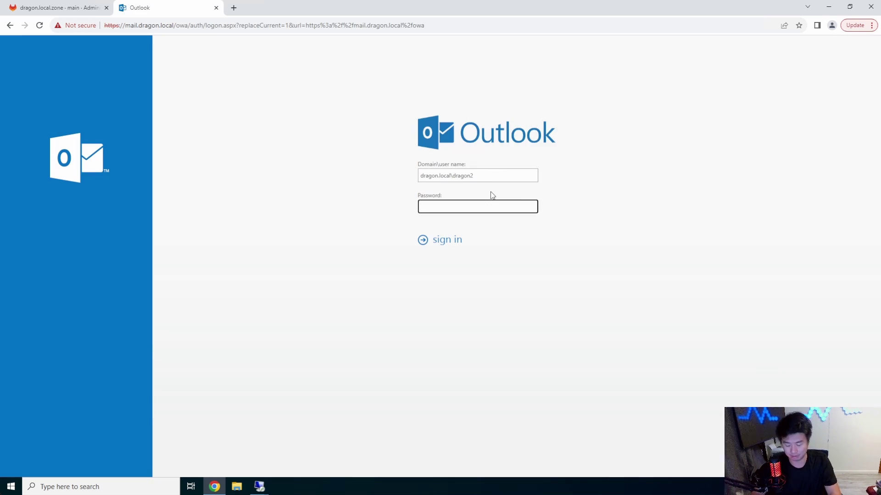
pyautogui.press('Return')
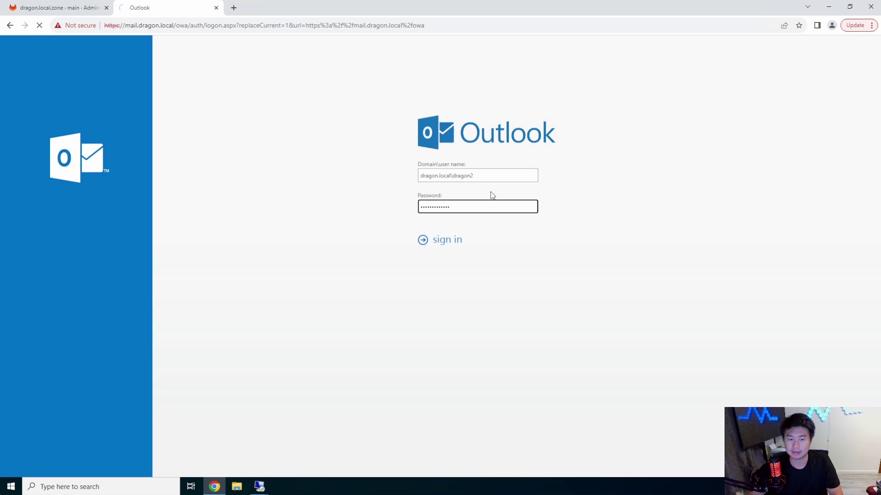
# Choose Pacific Time (US & Canada) as the time zone and save the setup
pyautogui.click(490, 208)
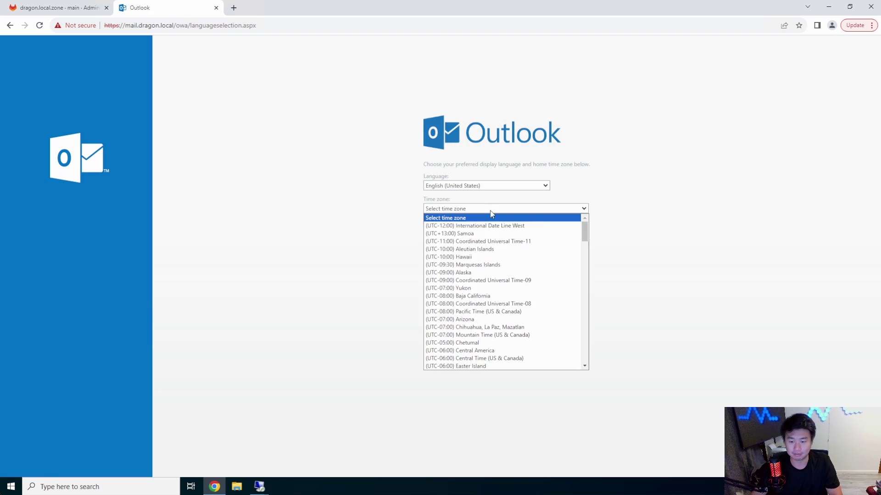
pyautogui.click(516, 312)
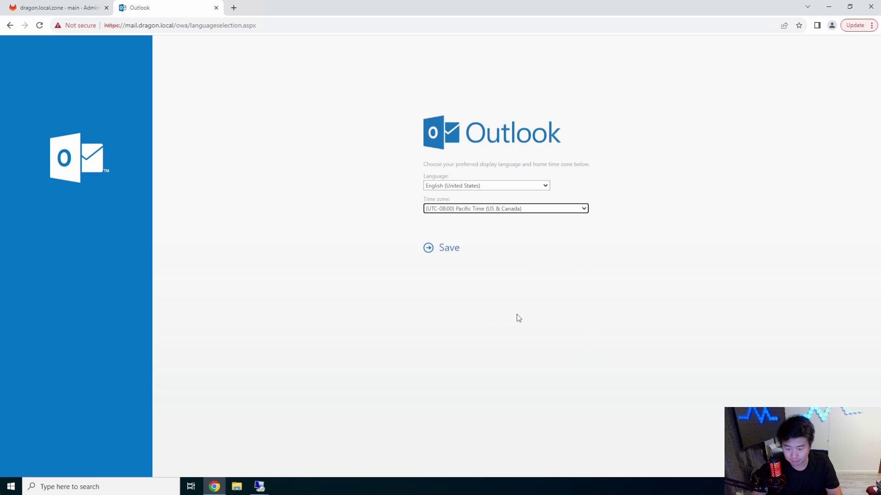
pyautogui.click(528, 215)
pyautogui.click(519, 360)
pyautogui.click(441, 248)
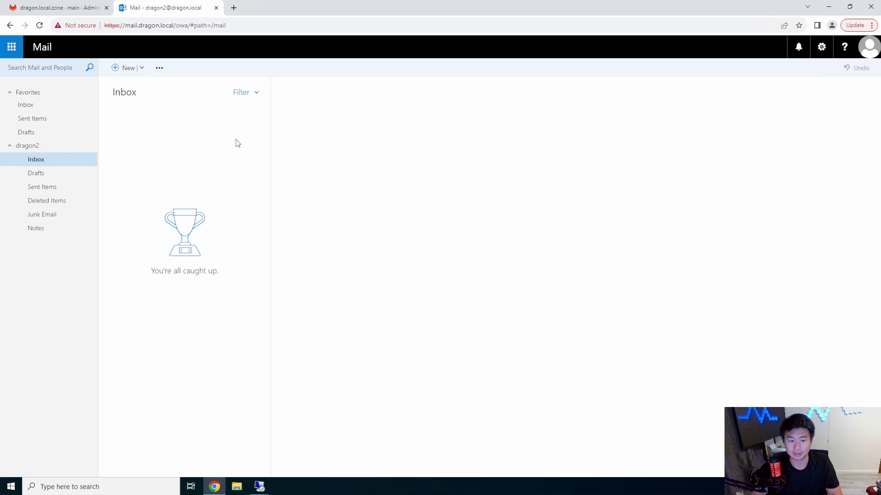
# Refresh dragon2's Inbox and open the 'Wooo' message from dragon
pyautogui.click(41, 106)
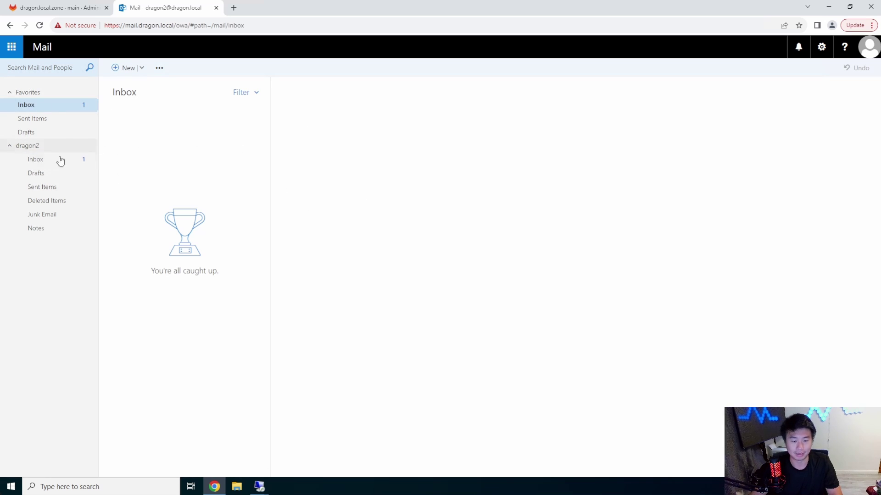
pyautogui.click(52, 160)
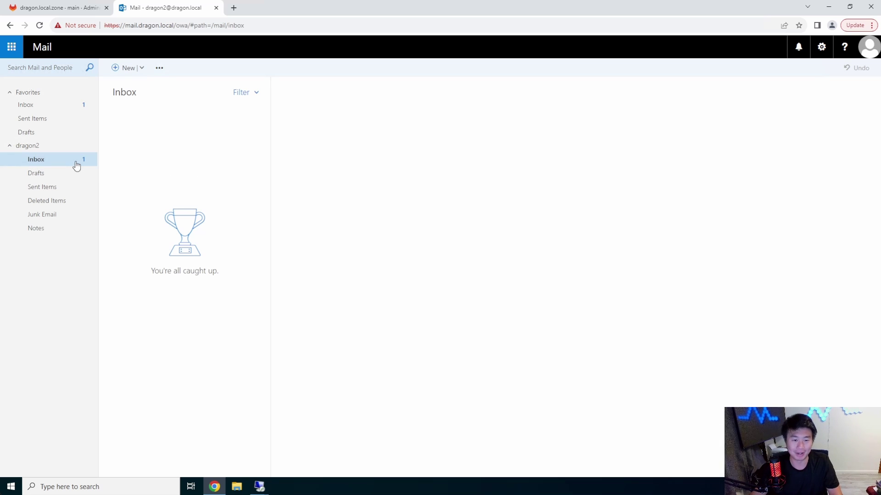
pyautogui.click(40, 25)
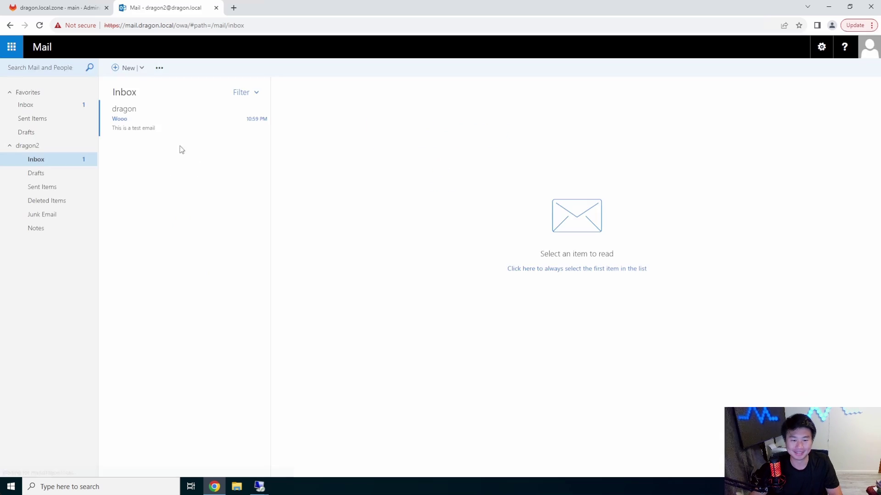
pyautogui.click(145, 126)
# Highlight the recipient and 'This is a test email' body text, then briefly check the settings menu
pyautogui.moveTo(397, 197); pyautogui.dragTo(333, 117)
pyautogui.click(328, 129)
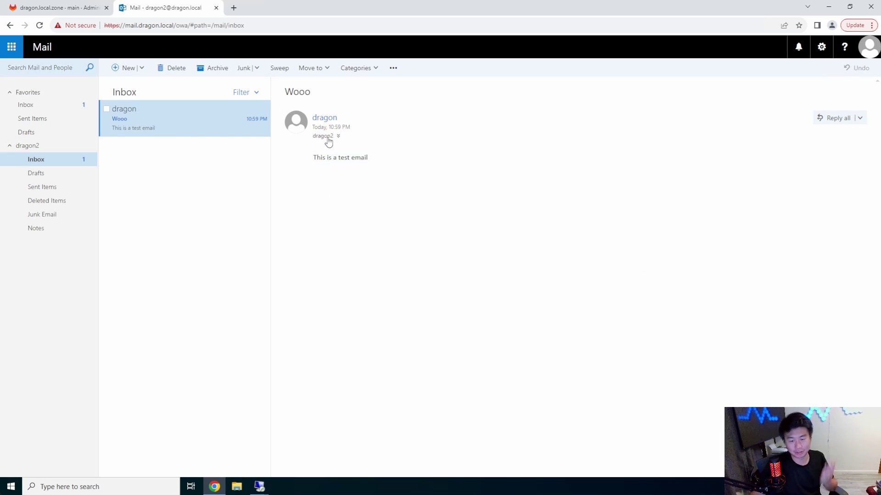
pyautogui.moveTo(351, 157); pyautogui.dragTo(369, 158)
pyautogui.click(406, 165)
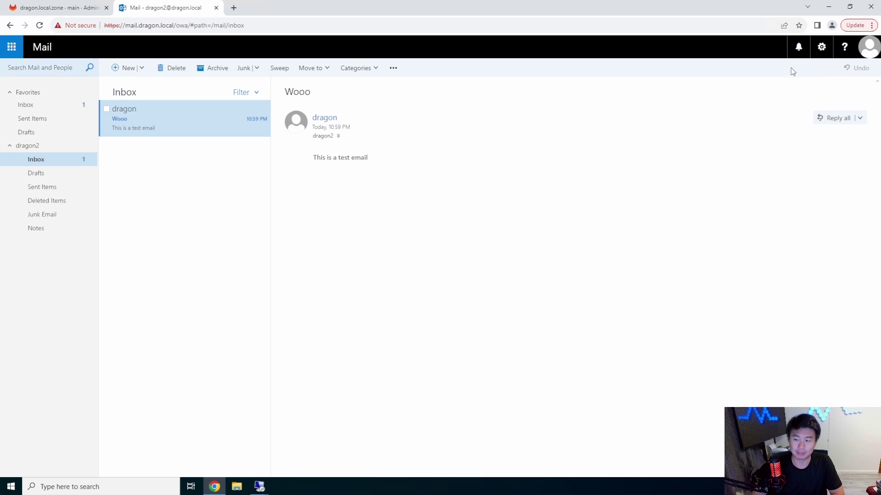
pyautogui.click(822, 47)
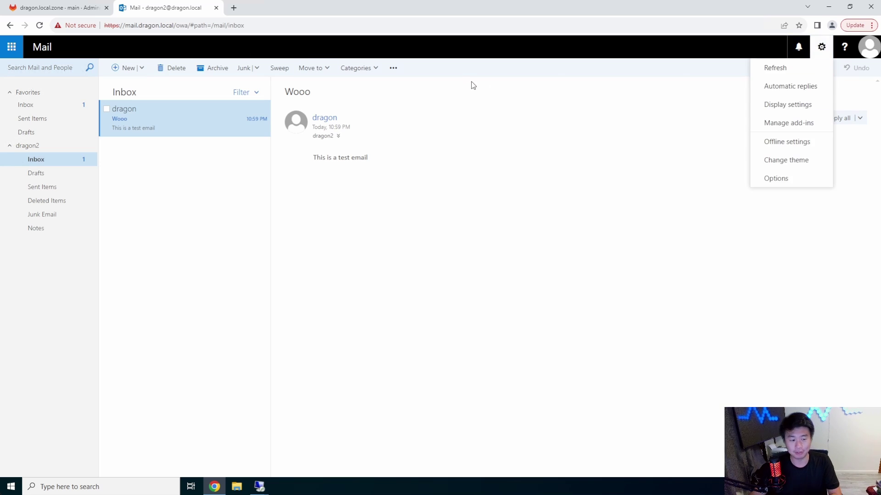
pyautogui.click(572, 246)
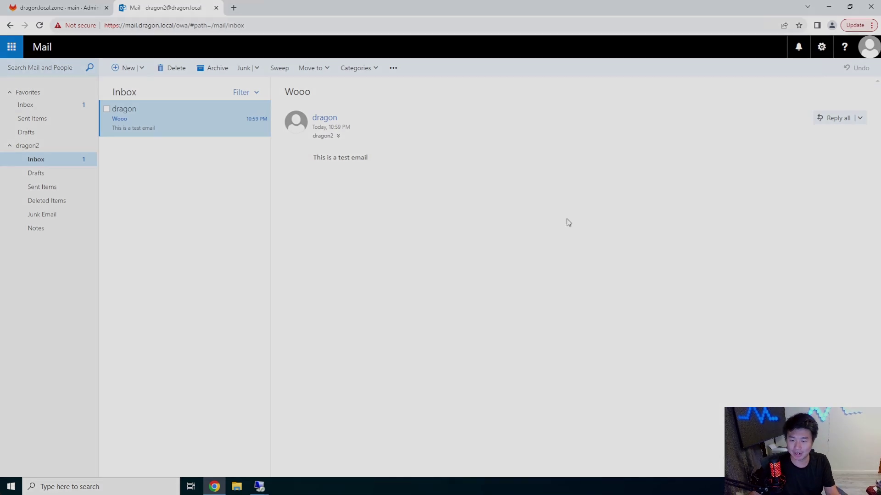